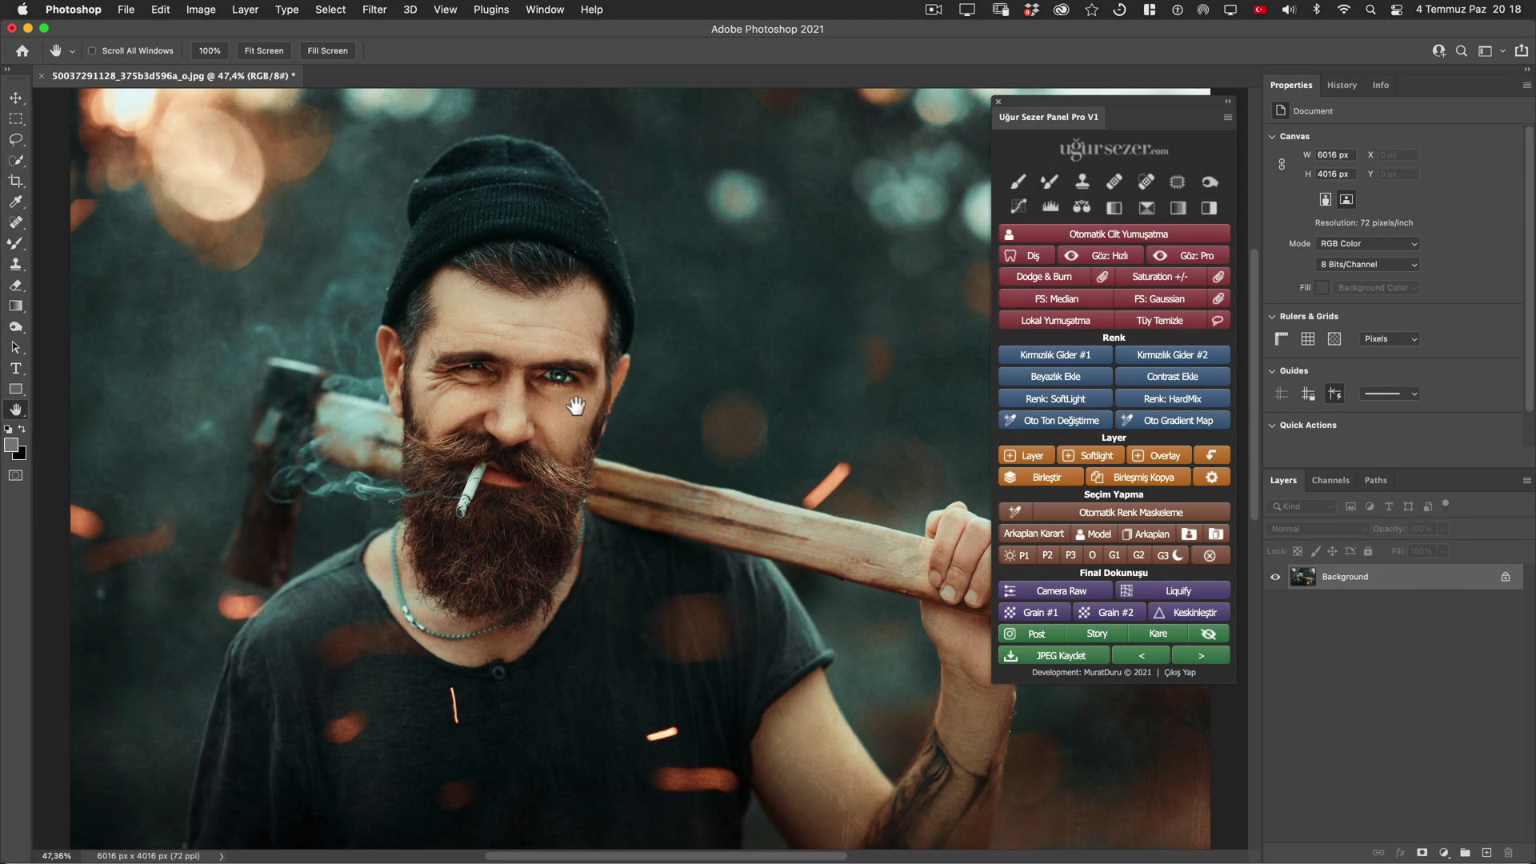
Zoom and pan to frame the face, then read and dismiss the Lokal Yumuşatma instructions
super+click(476, 396)
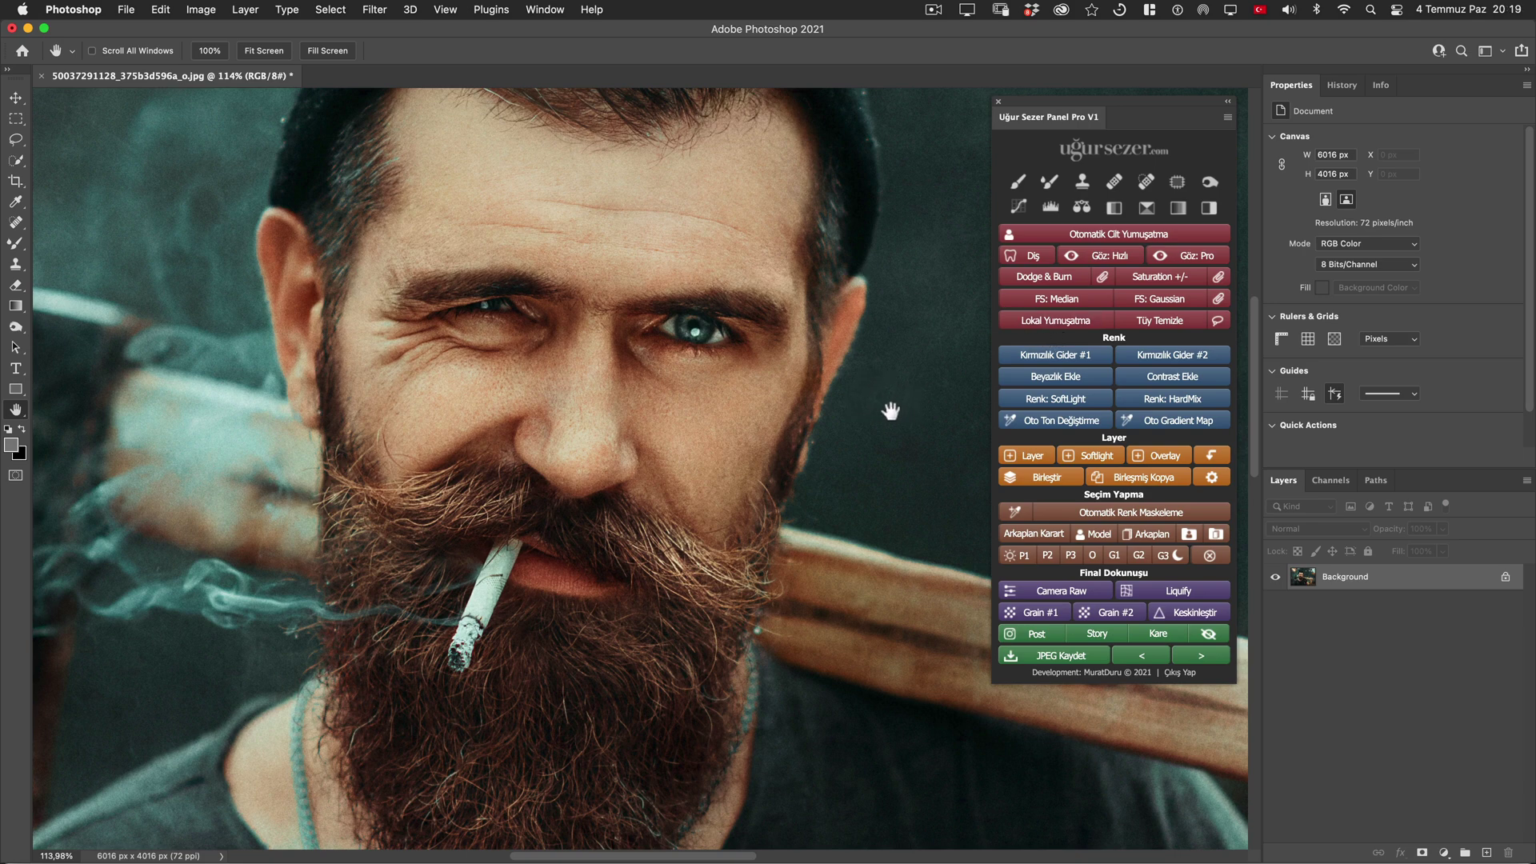
scroll(867, 419, down, 3)
drag(842, 410, 668, 416)
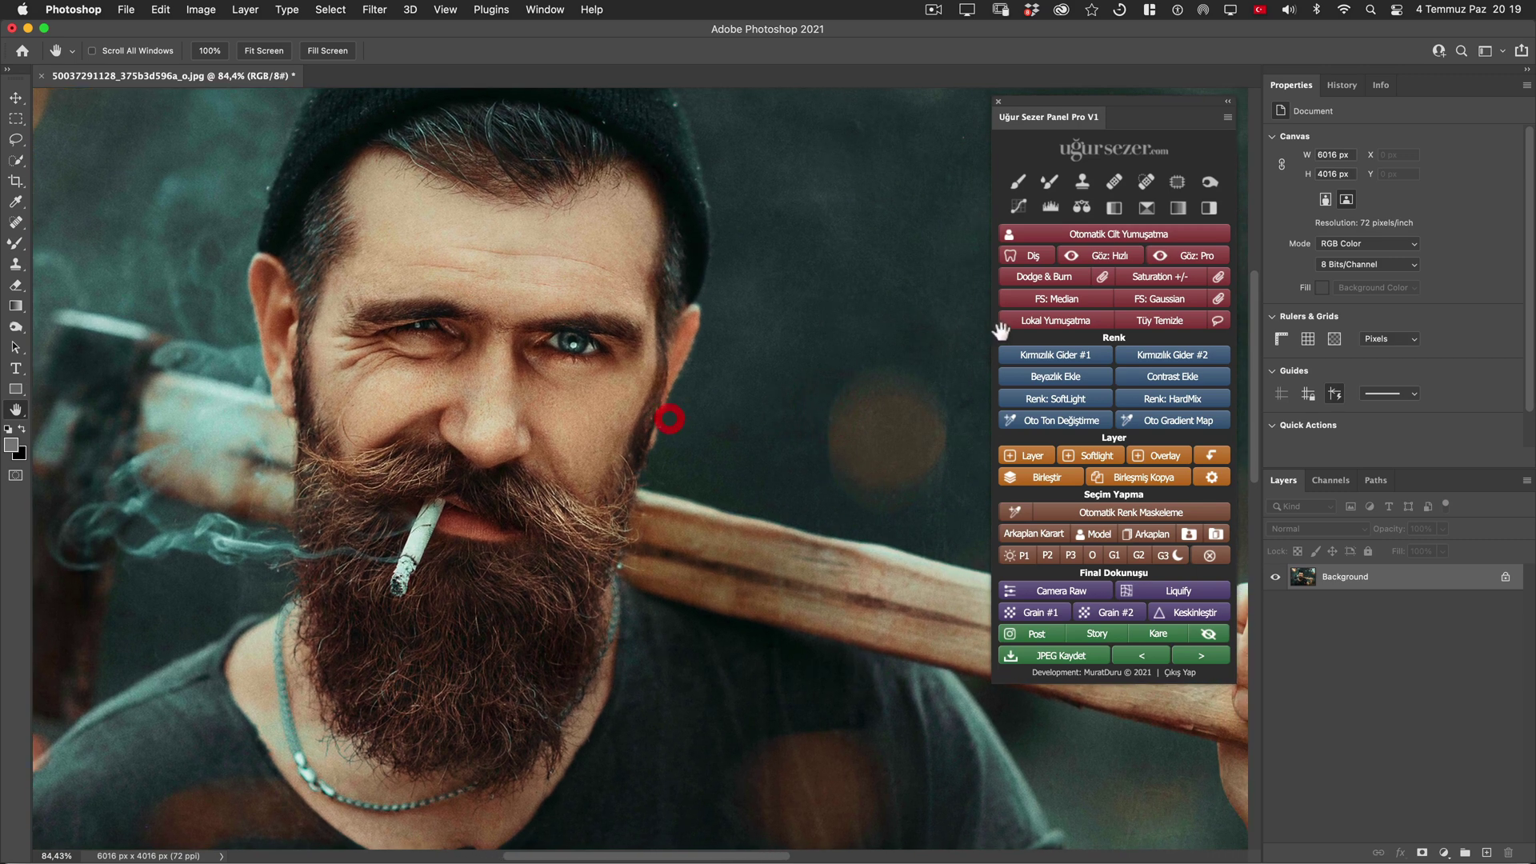
click(1061, 324)
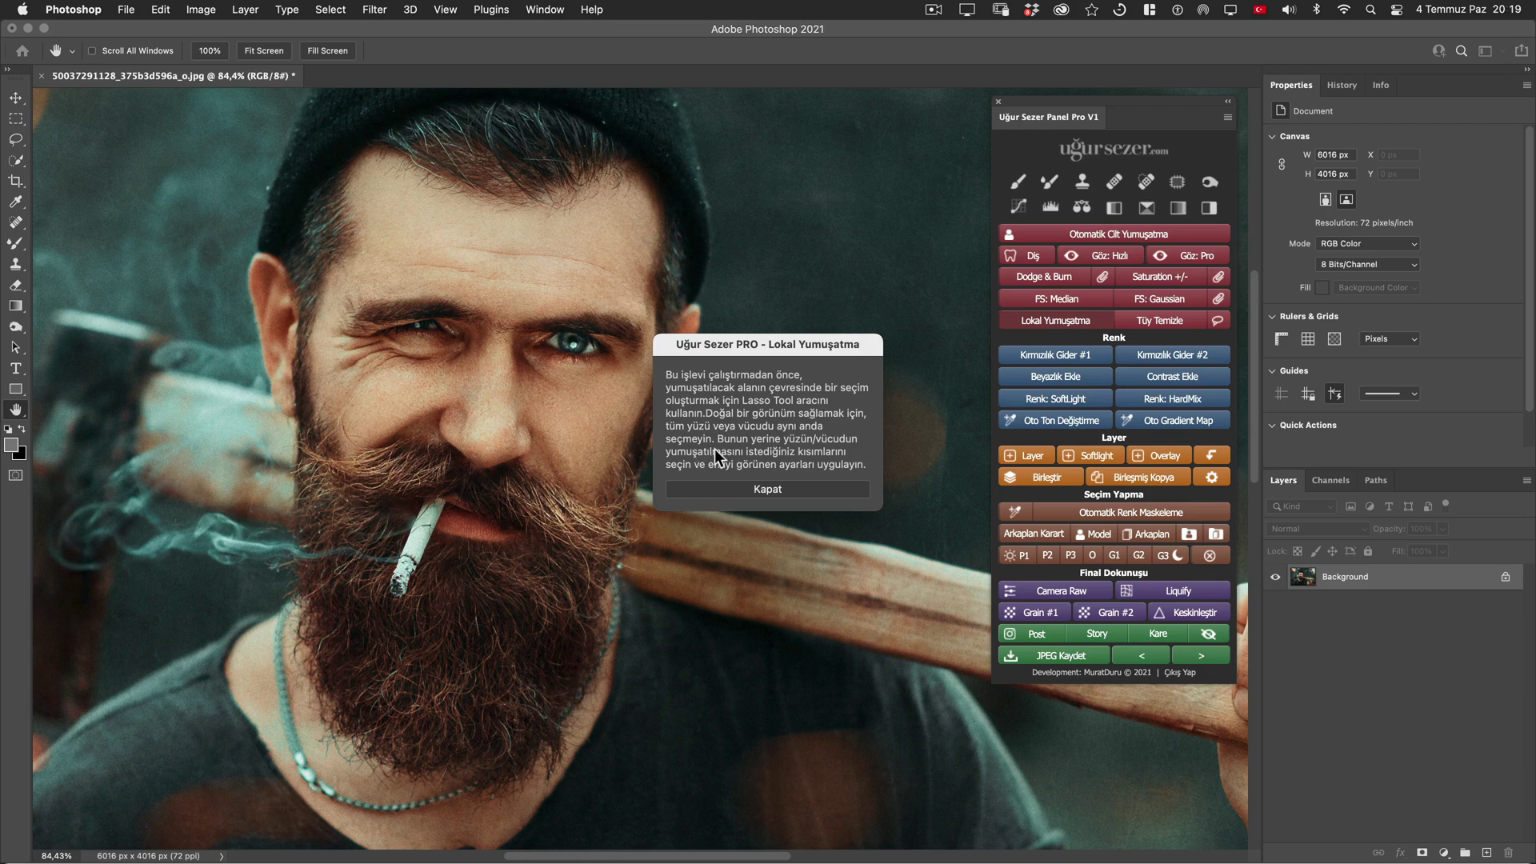
click(787, 493)
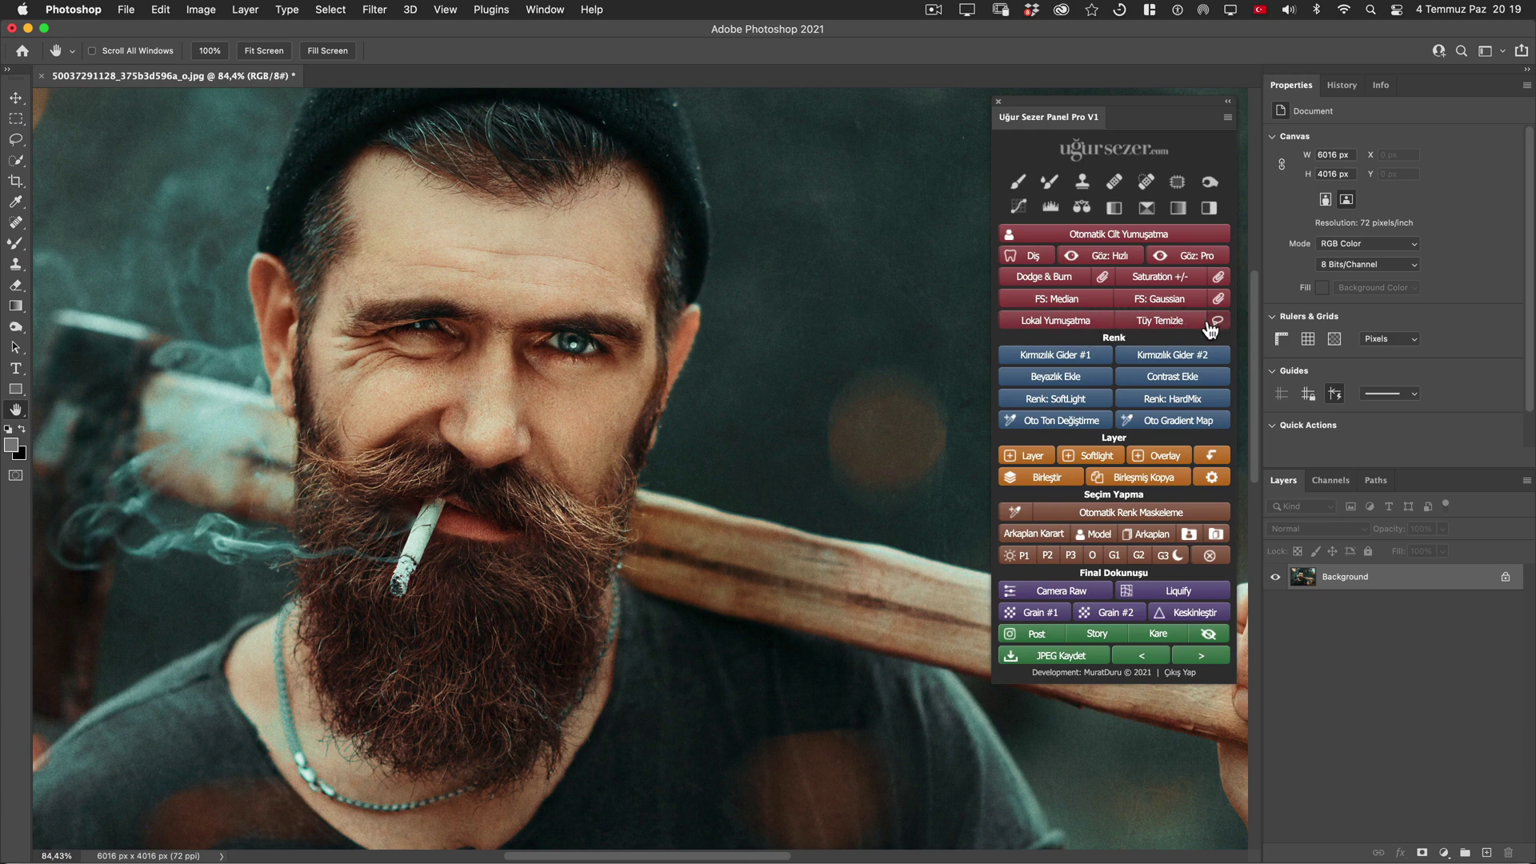
Lasso-select the cheek skin beside the nose and launch Lokal Yumuşatma on it
click(1213, 324)
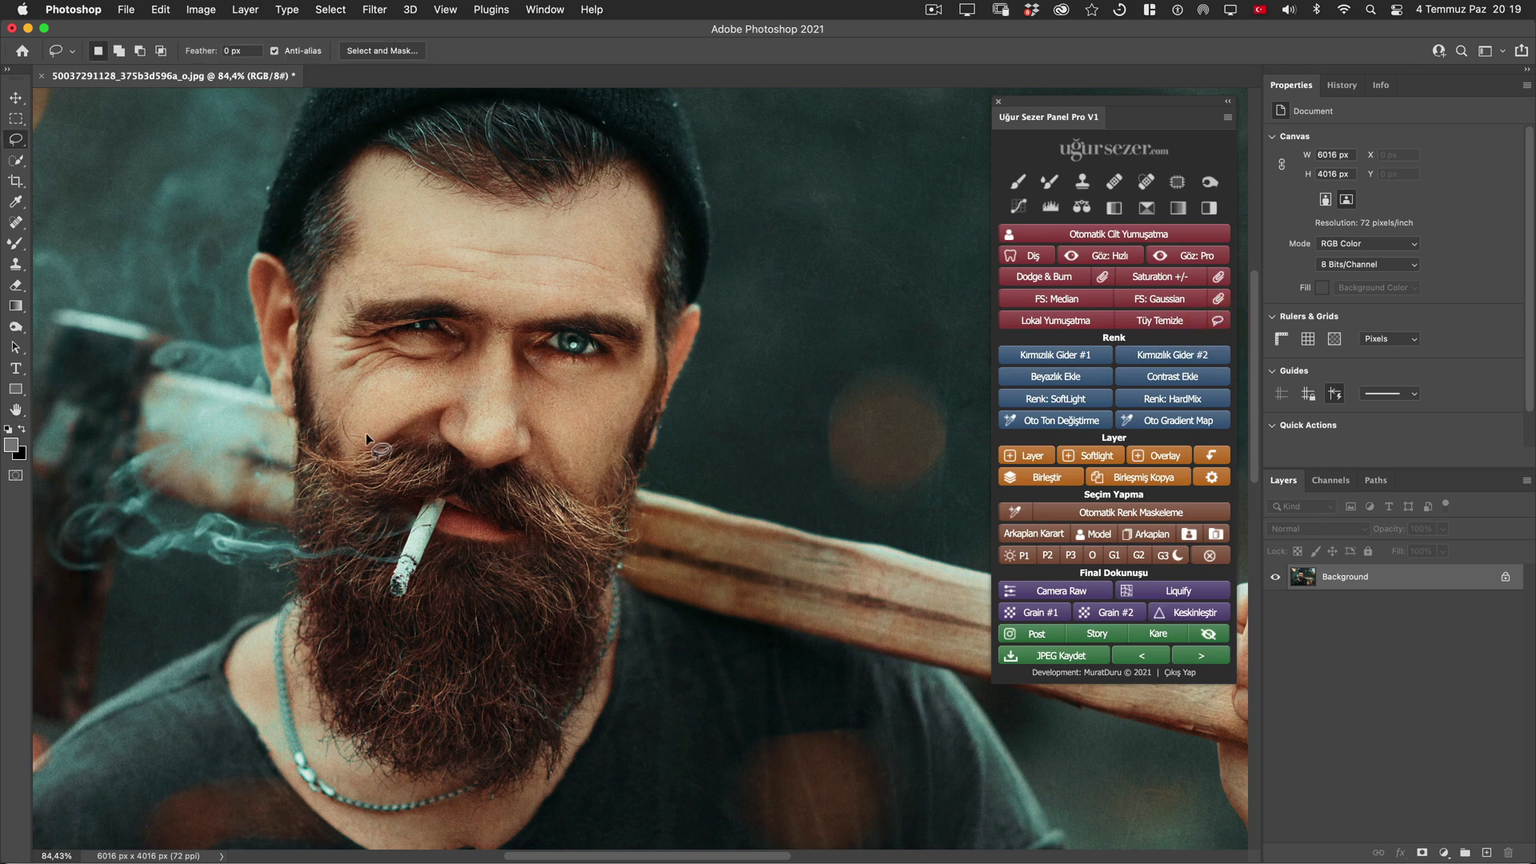
mouse_move(366, 437)
mouse_down()
mouse_move(421, 407)
mouse_move(372, 430)
mouse_up()
scroll(392, 424, up, 5)
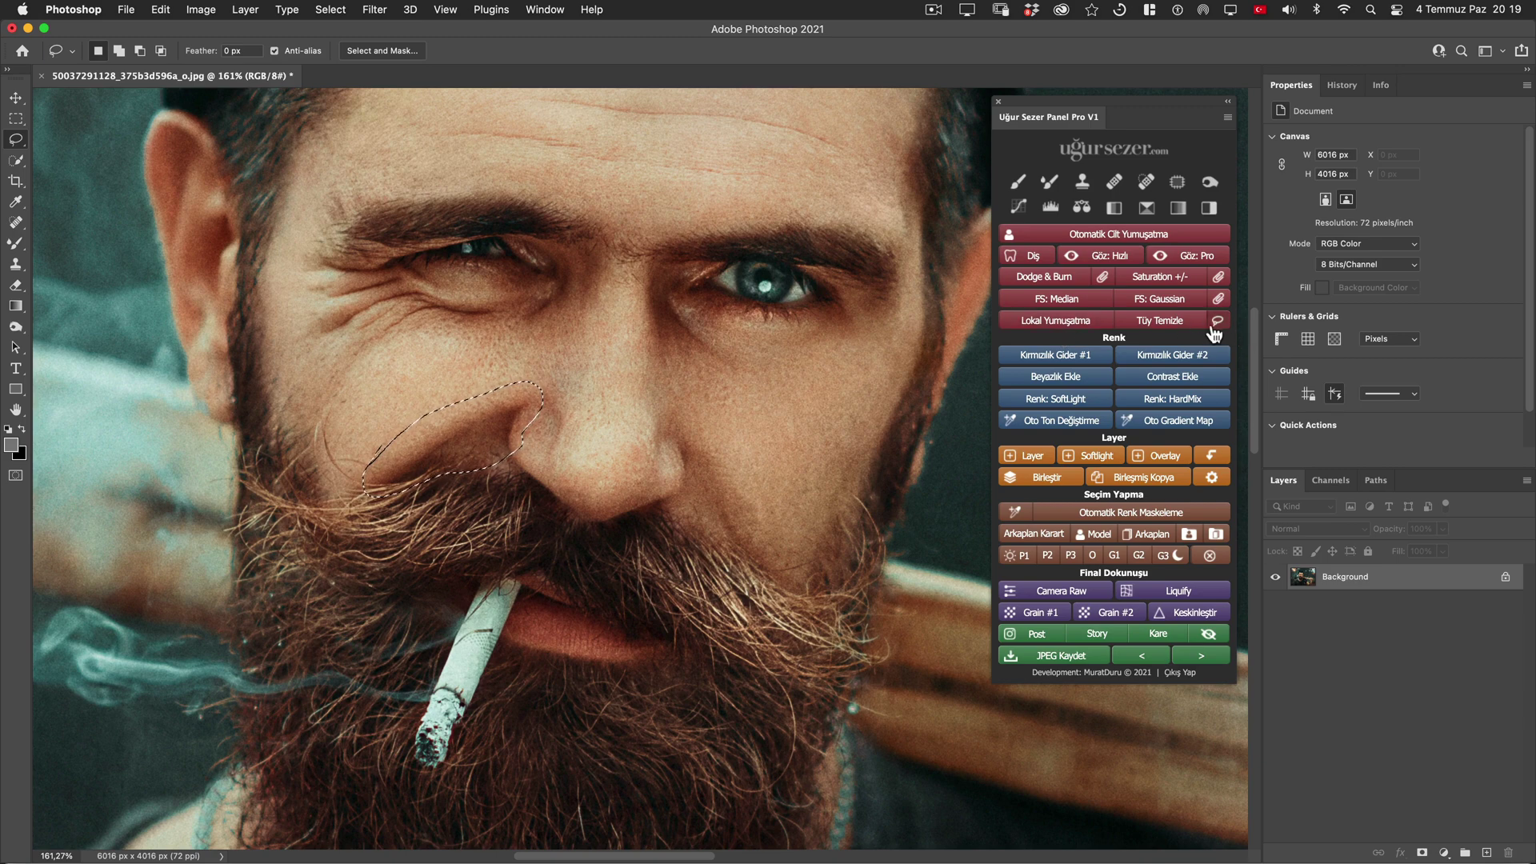
click(1068, 324)
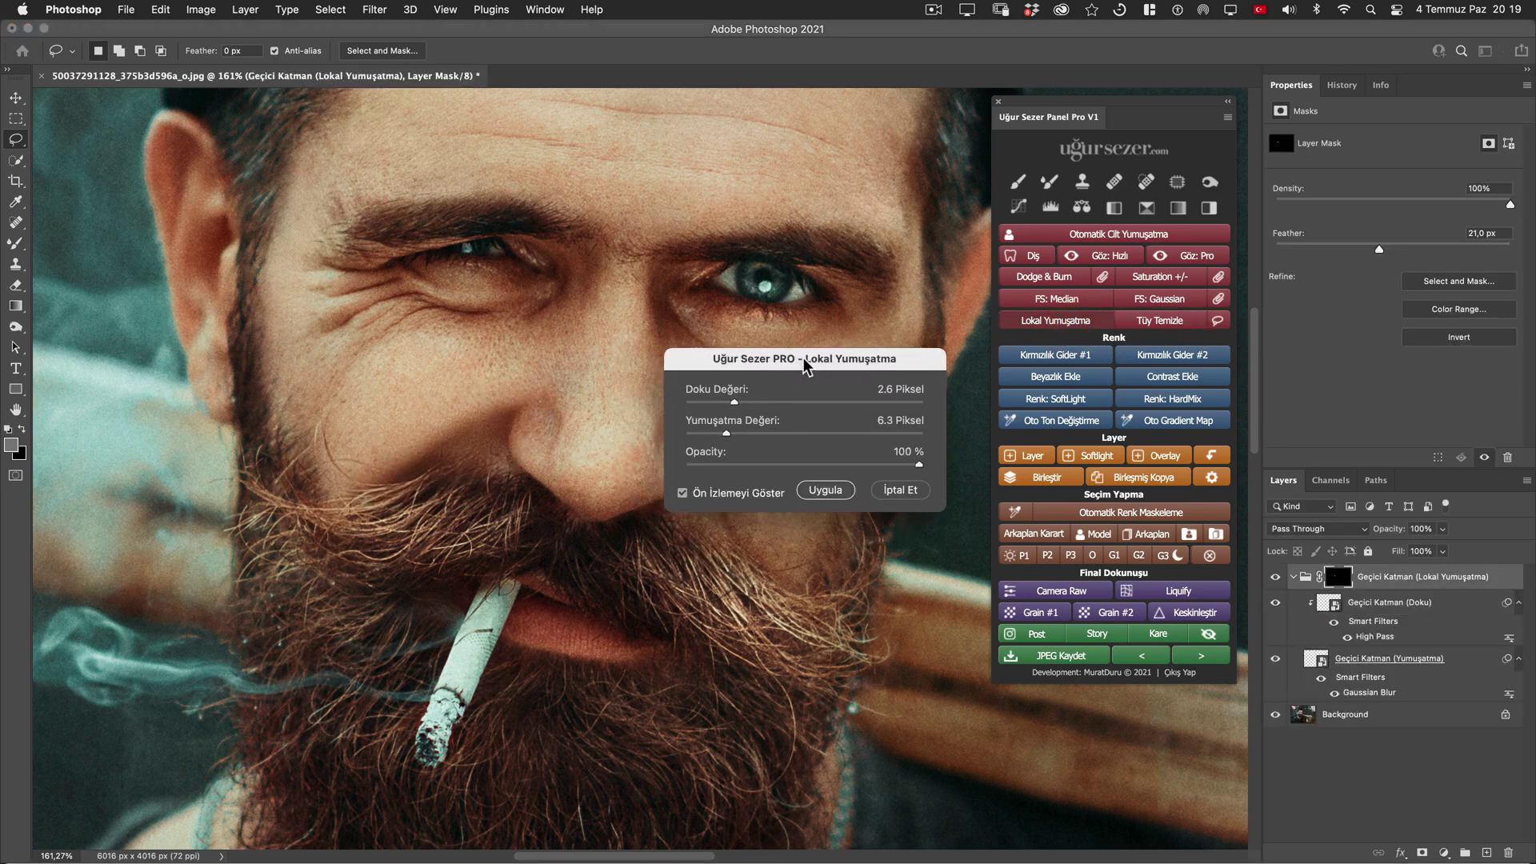
Raise Yumuşatma Değeri slightly, set Doku Değeri to 1.4, compare the preview, and apply
drag(805, 366, 804, 370)
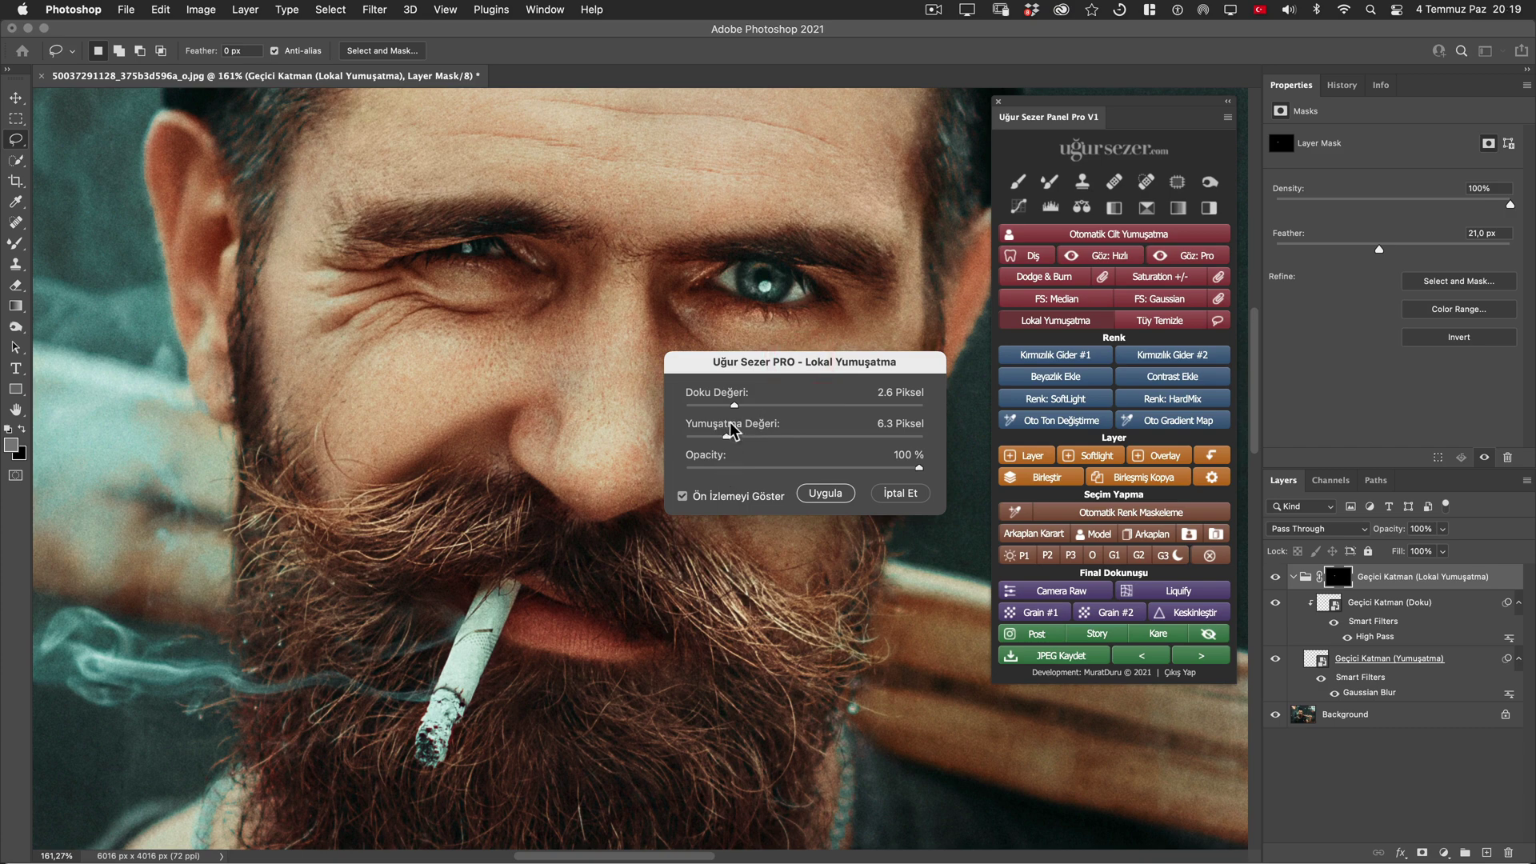
click(737, 498)
click(712, 493)
click(730, 439)
click(728, 407)
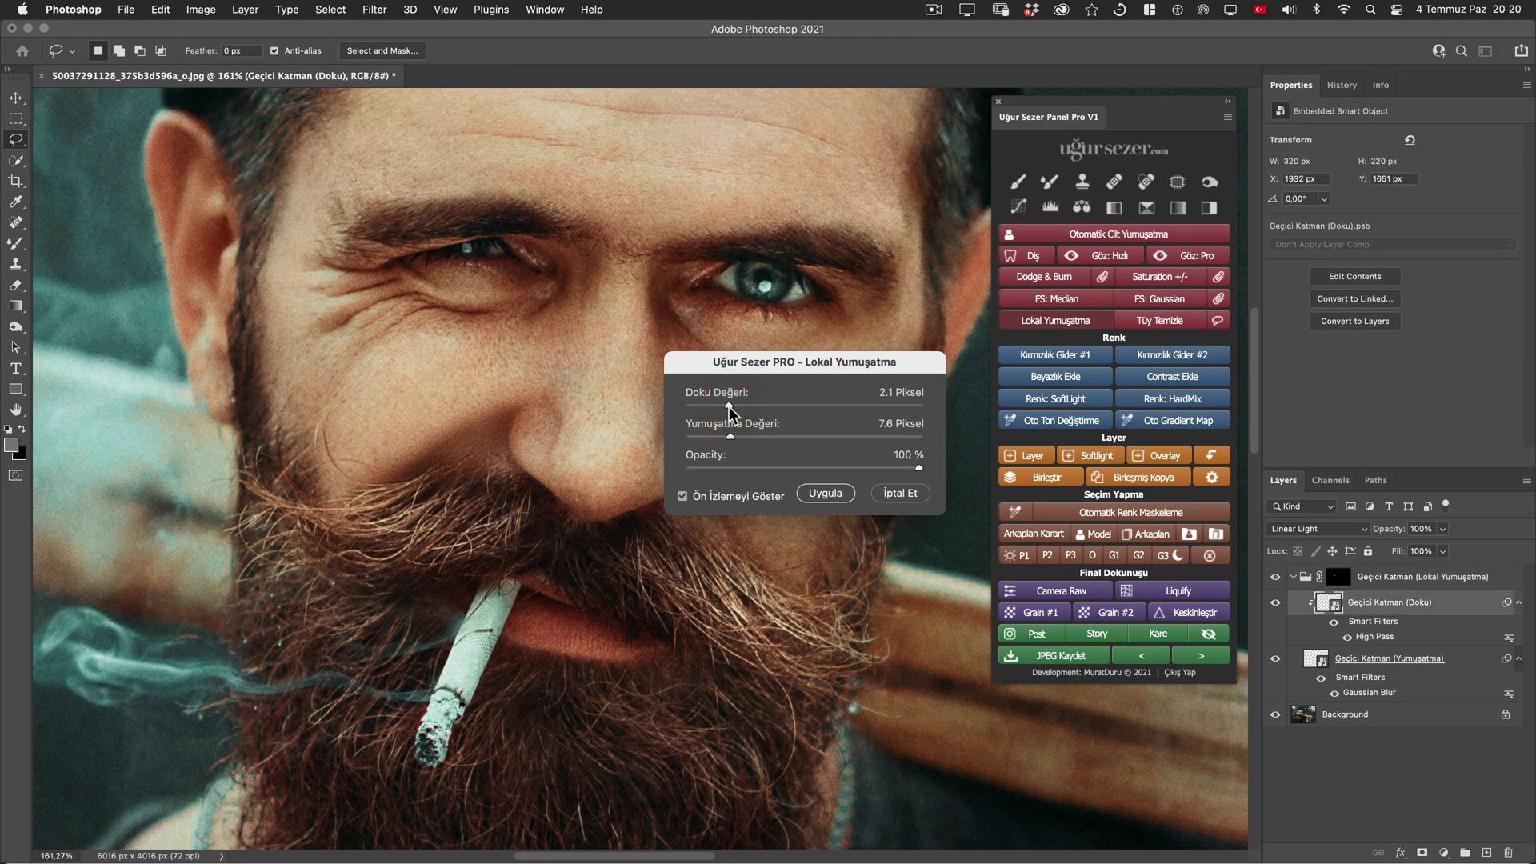
drag(728, 406, 694, 406)
drag(703, 406, 730, 407)
click(732, 496)
click(823, 493)
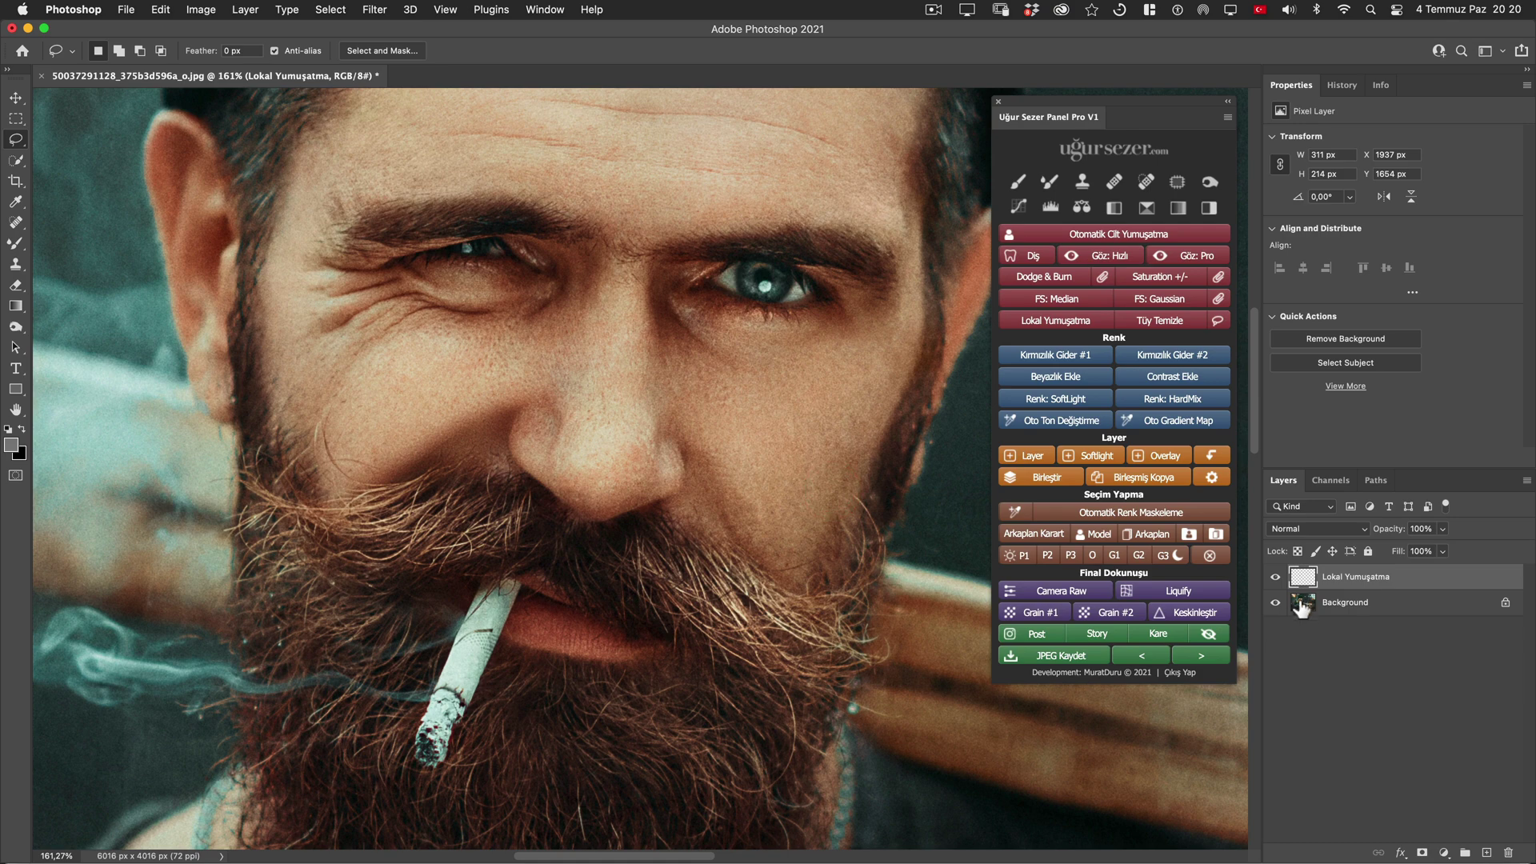
Toggle the Lokal Yumuşatma layer off and on to compare, then zoom in on the eyes
drag(830, 434, 806, 436)
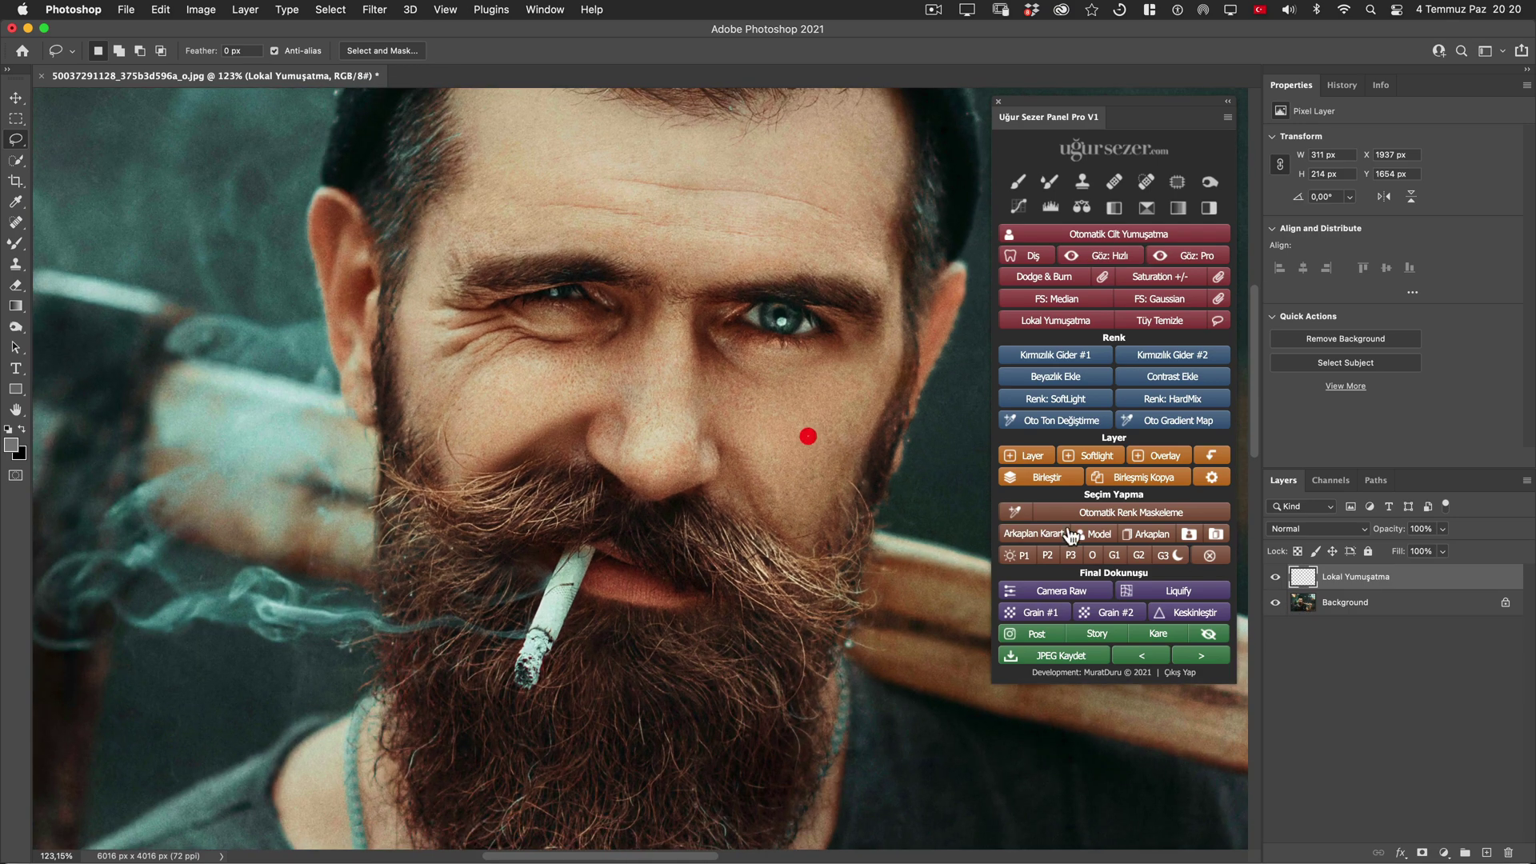
click(1275, 578)
double_click(1275, 577)
click(1275, 577)
drag(548, 289, 544, 376)
scroll(560, 384, up, 2)
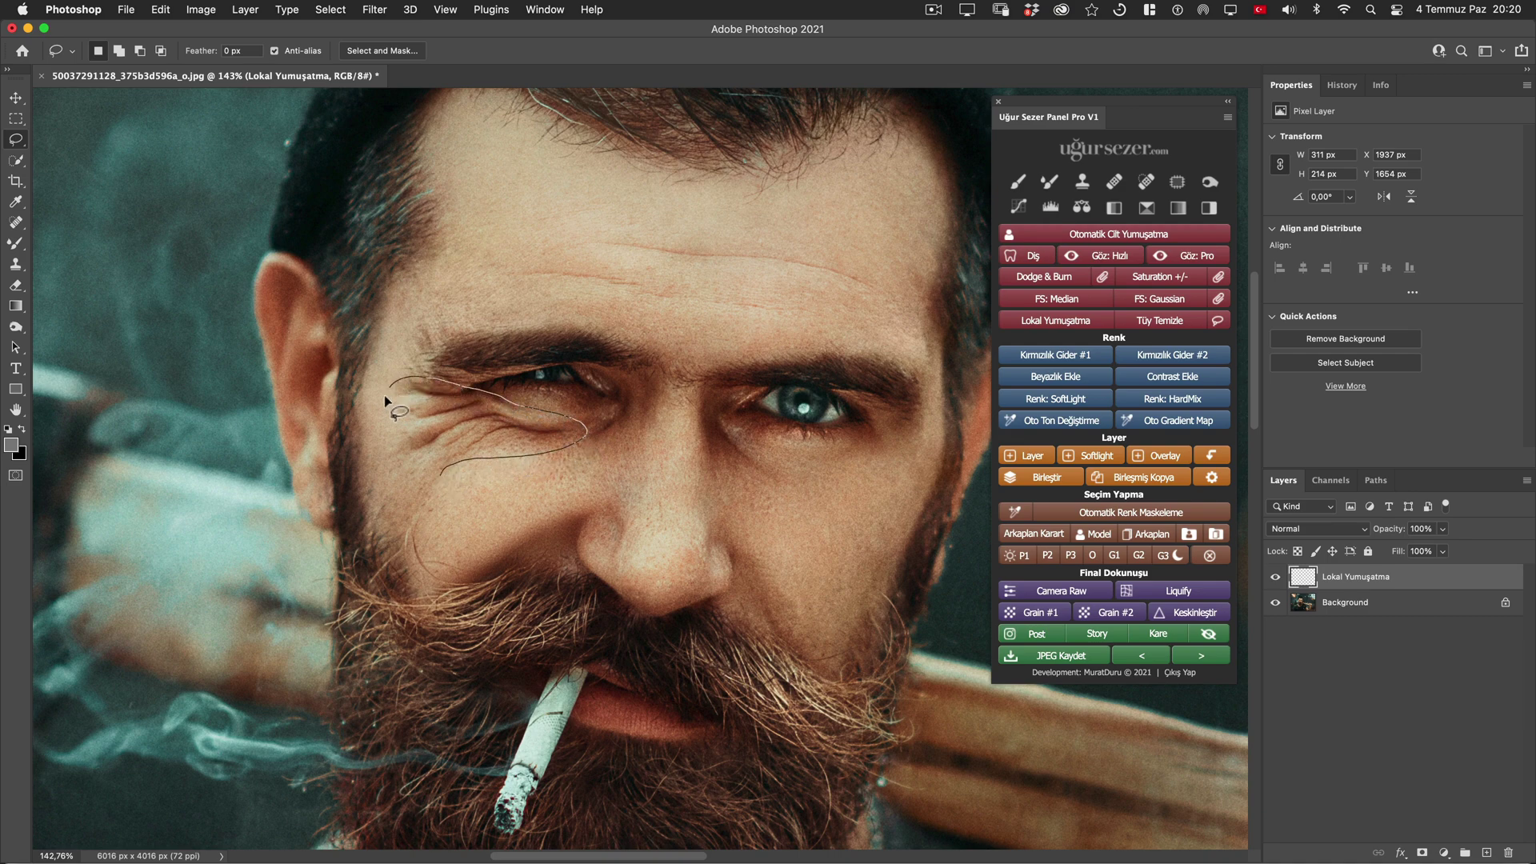
Close the lasso outline around the under-eye wrinkles and launch Lokal Yumuşatma on it
drag(417, 469, 436, 474)
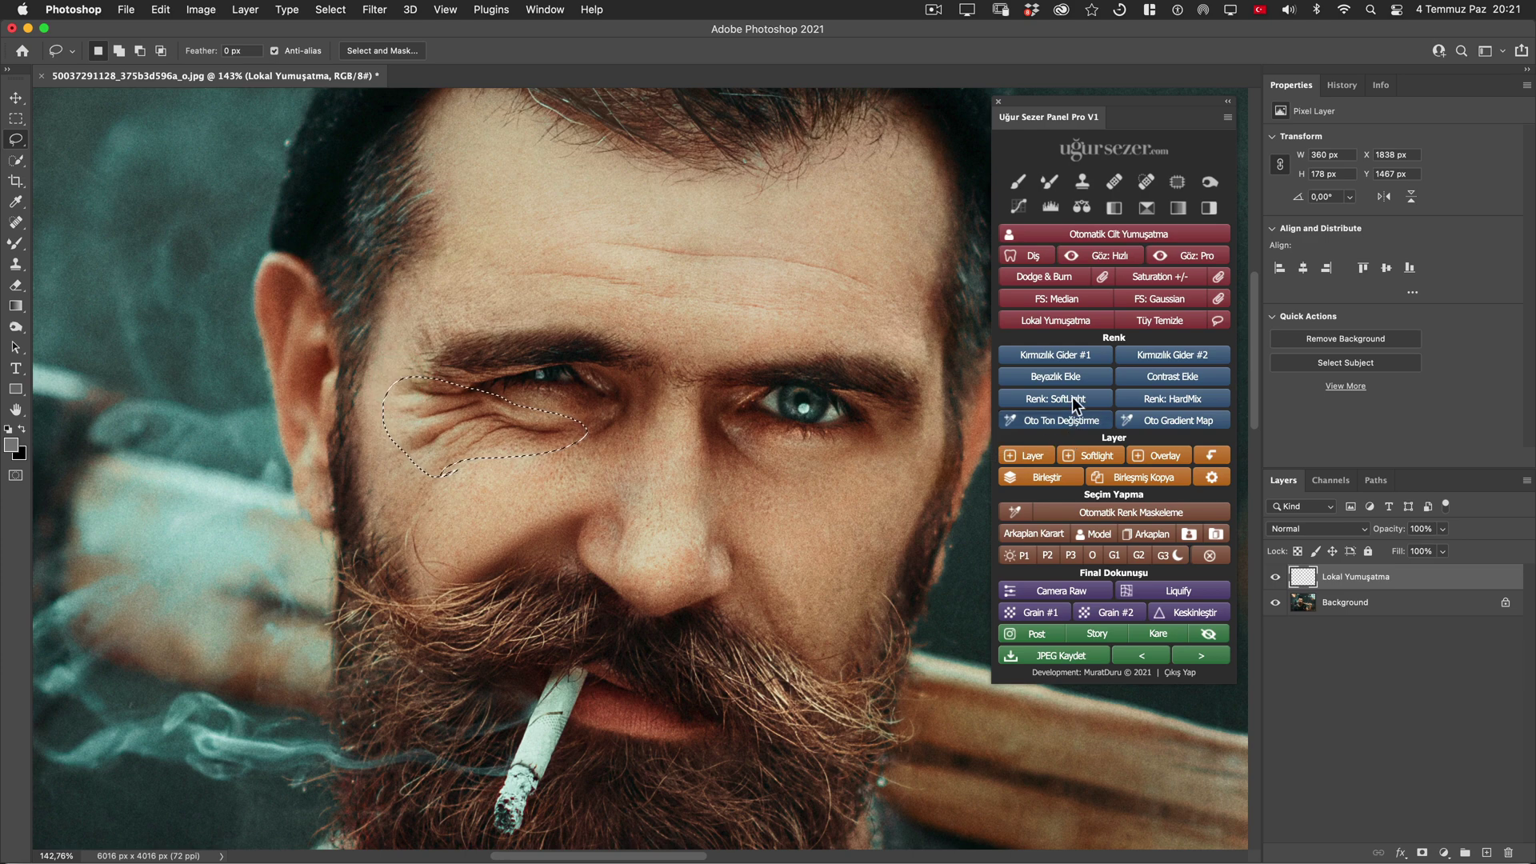
click(1069, 324)
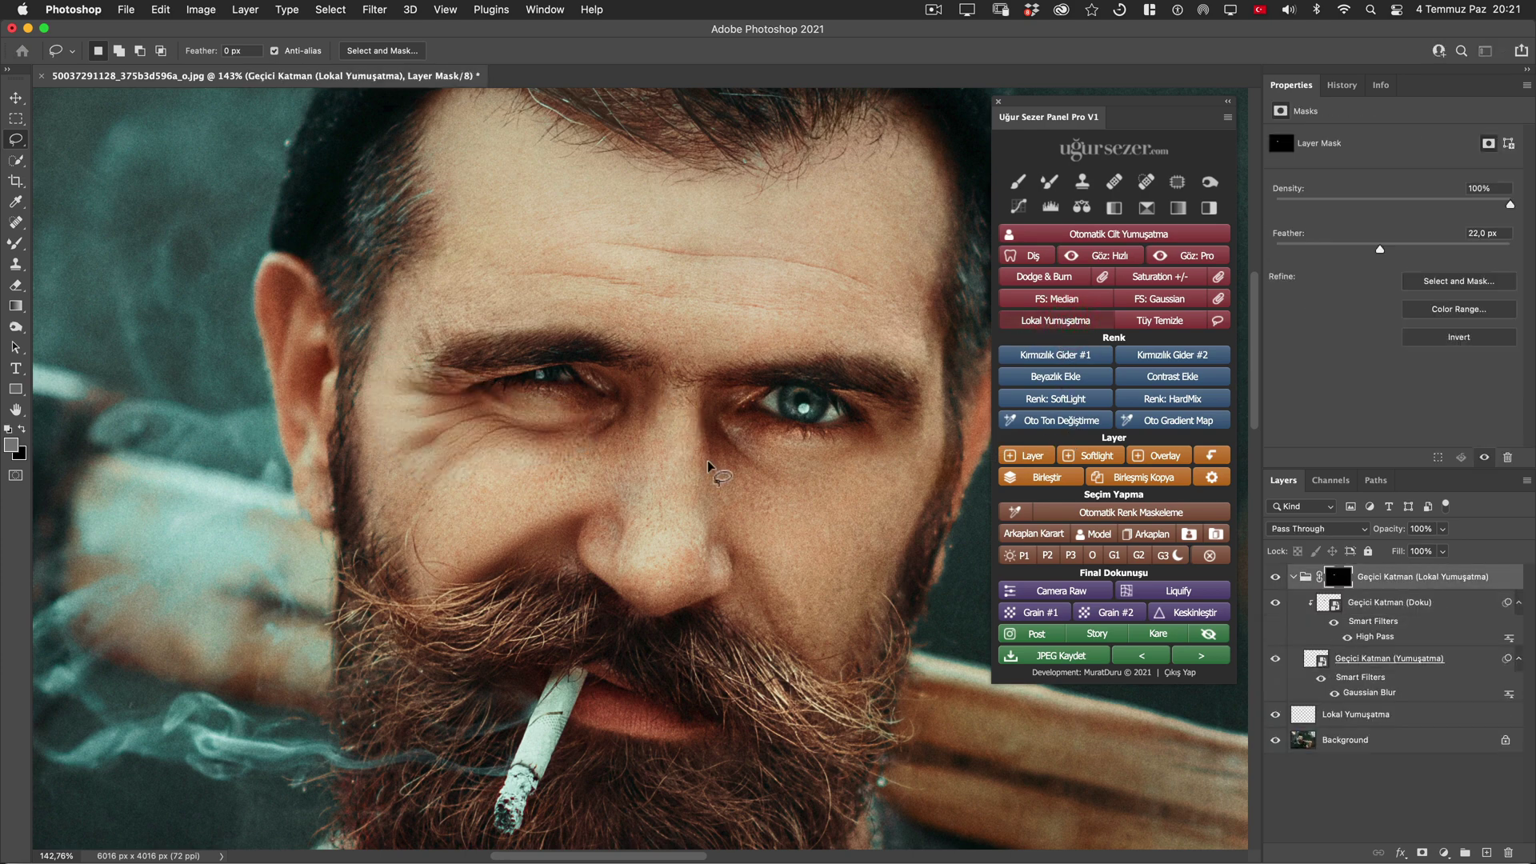
click(714, 483)
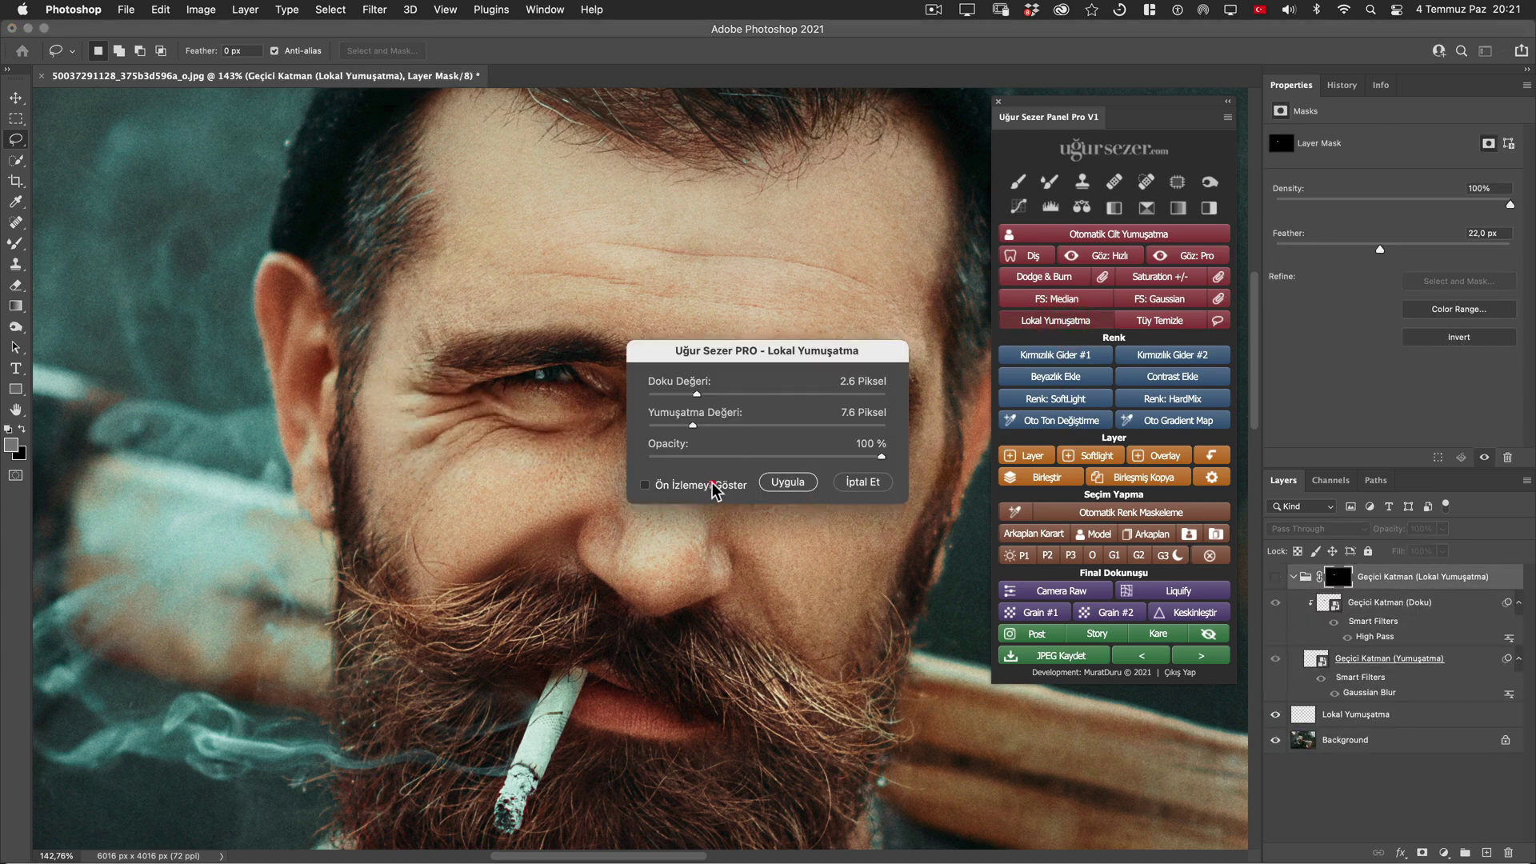
drag(748, 345, 846, 305)
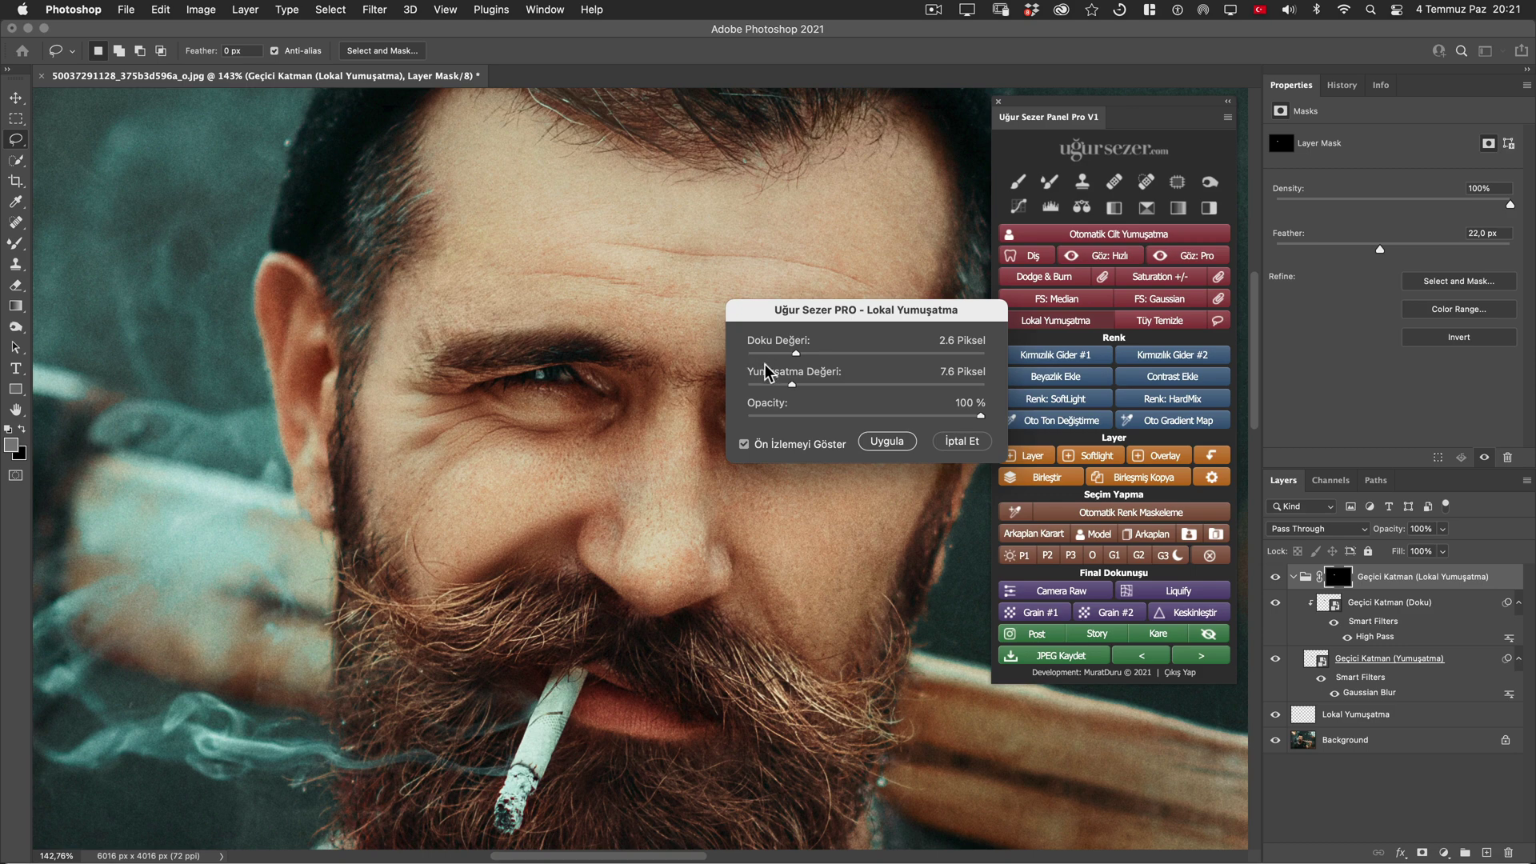
Compare the preview, set Yumuşatma Değeri to 8.4 px, apply, and toggle the layer's visibility
click(804, 444)
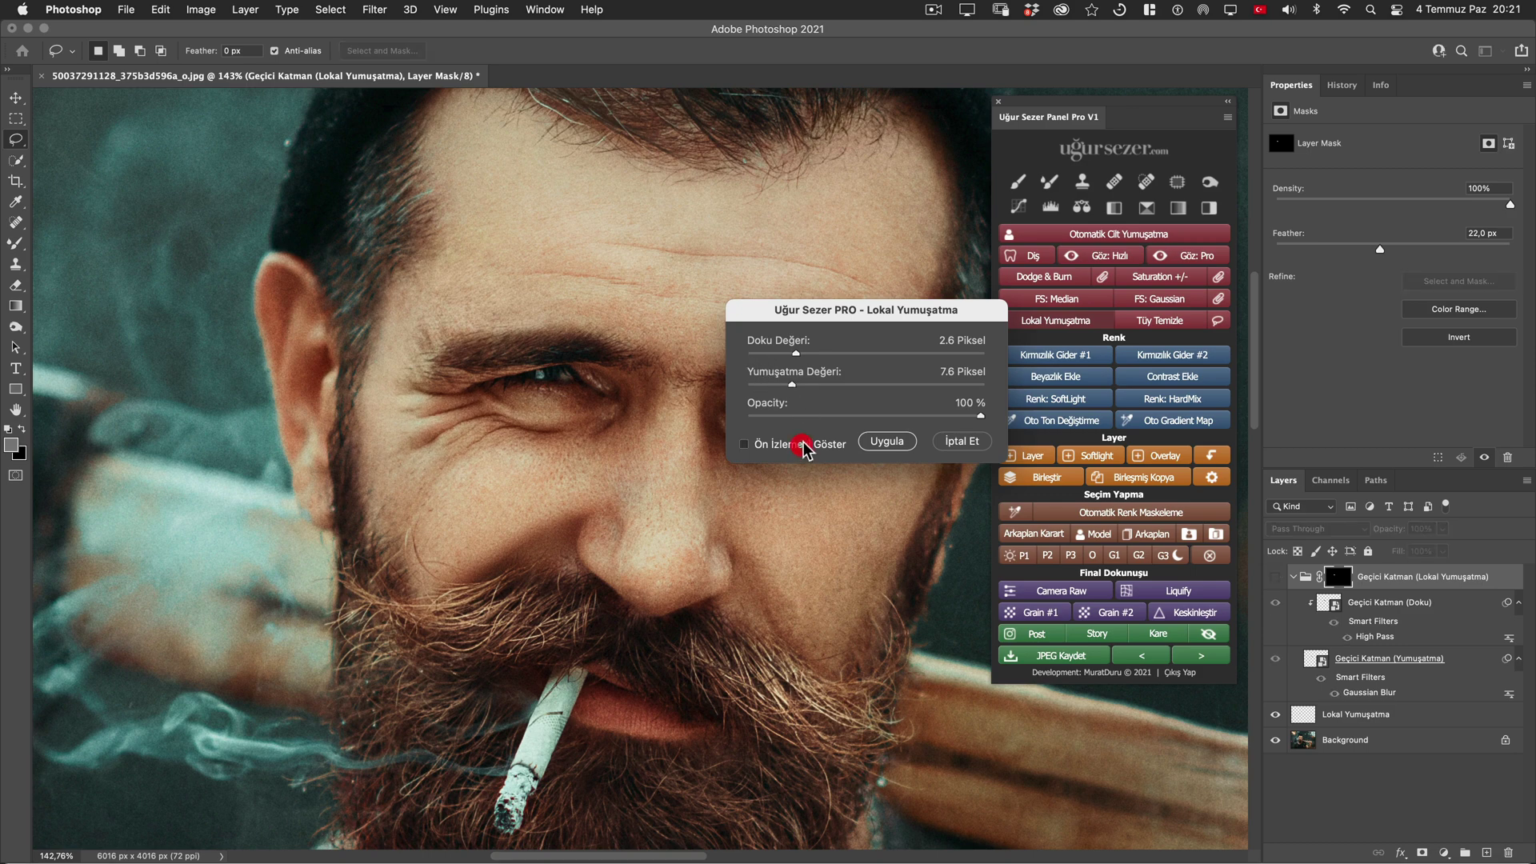
click(808, 443)
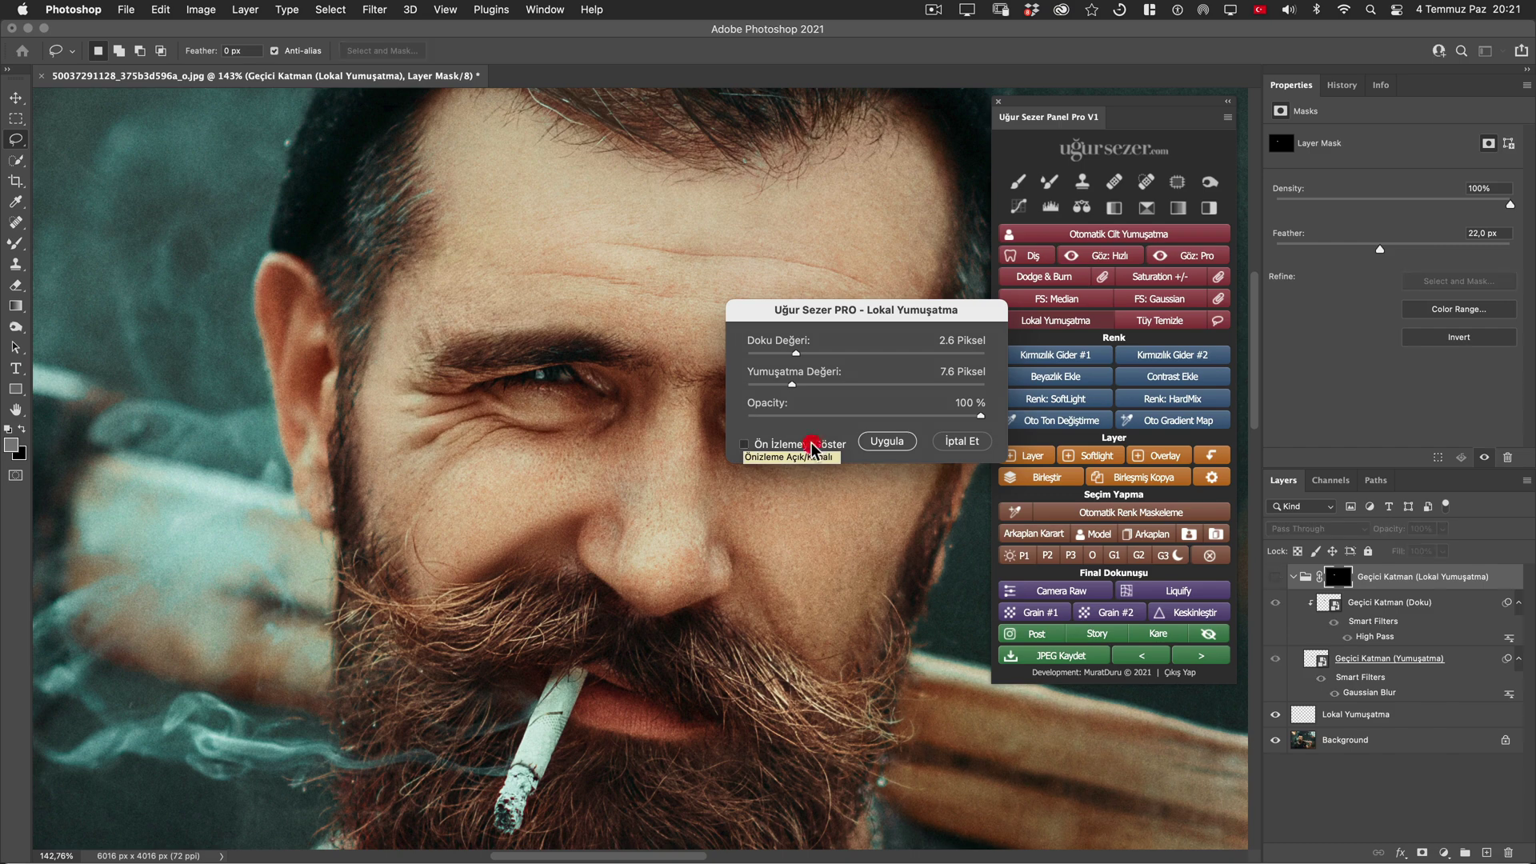
drag(792, 385, 796, 387)
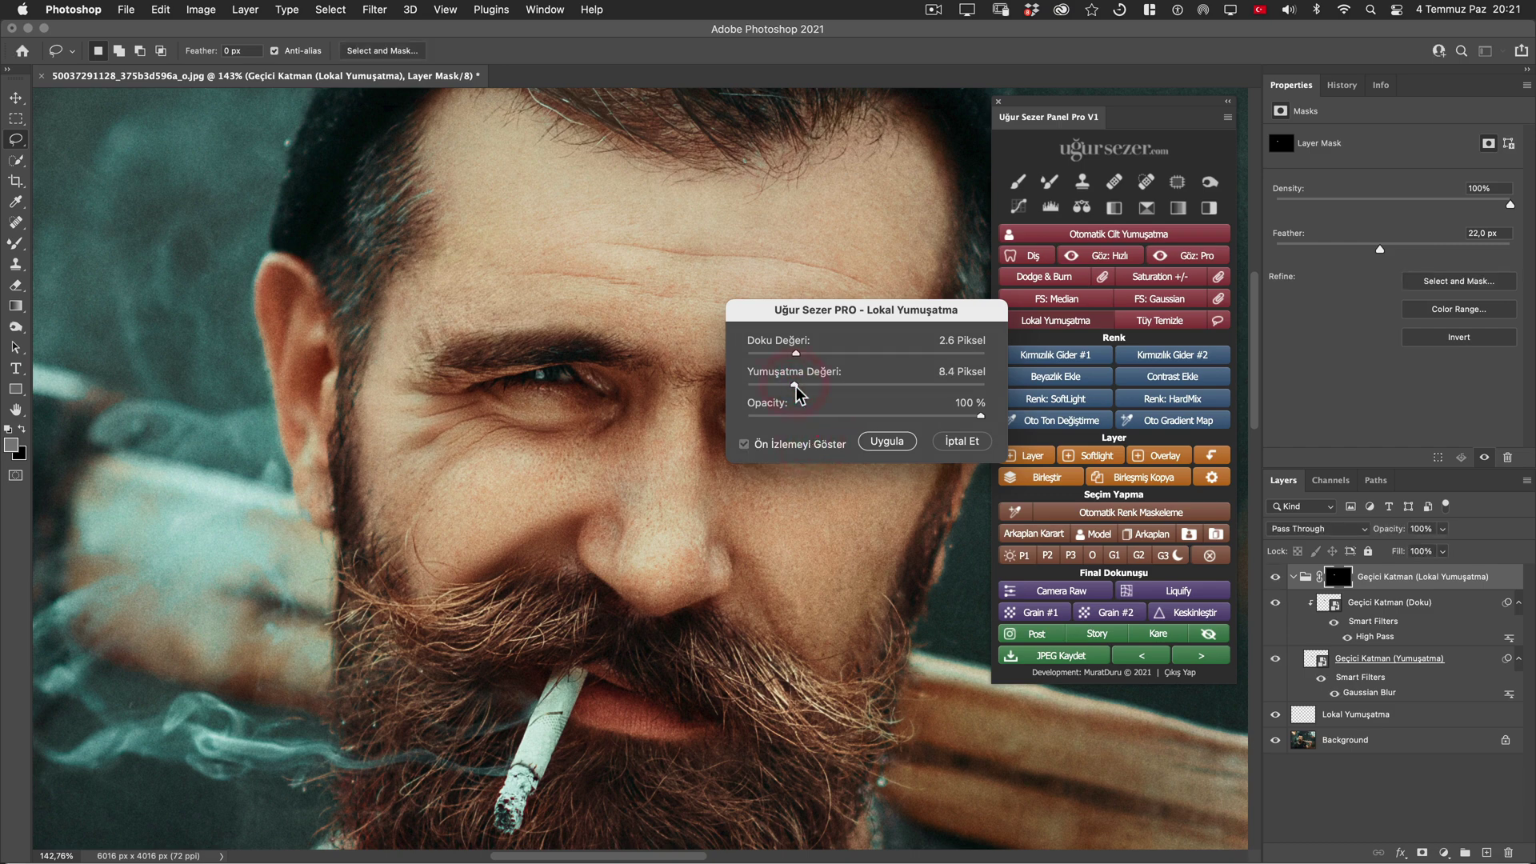
click(887, 441)
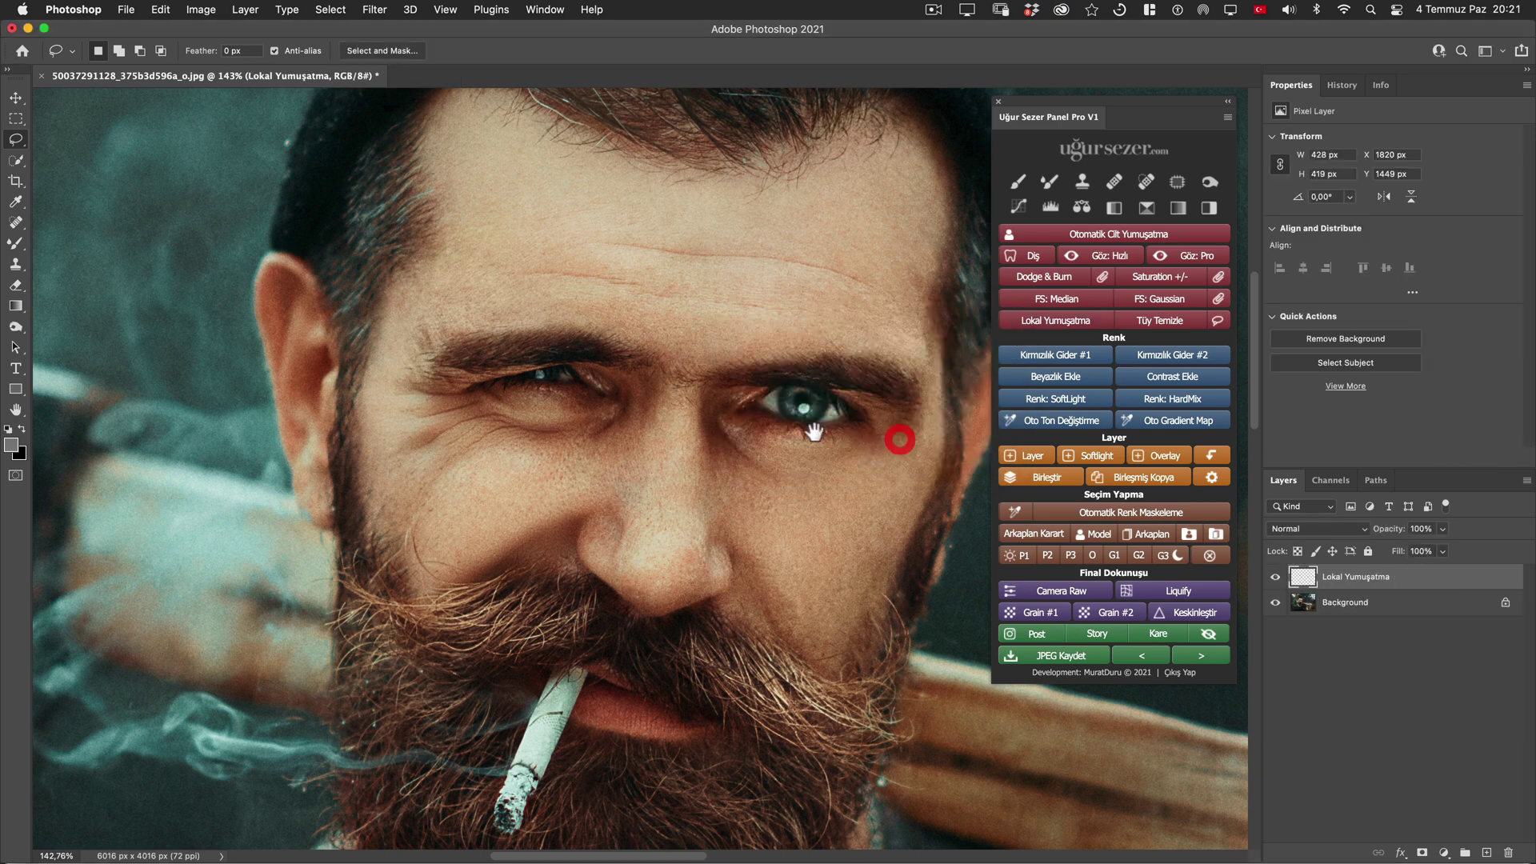
click(1277, 576)
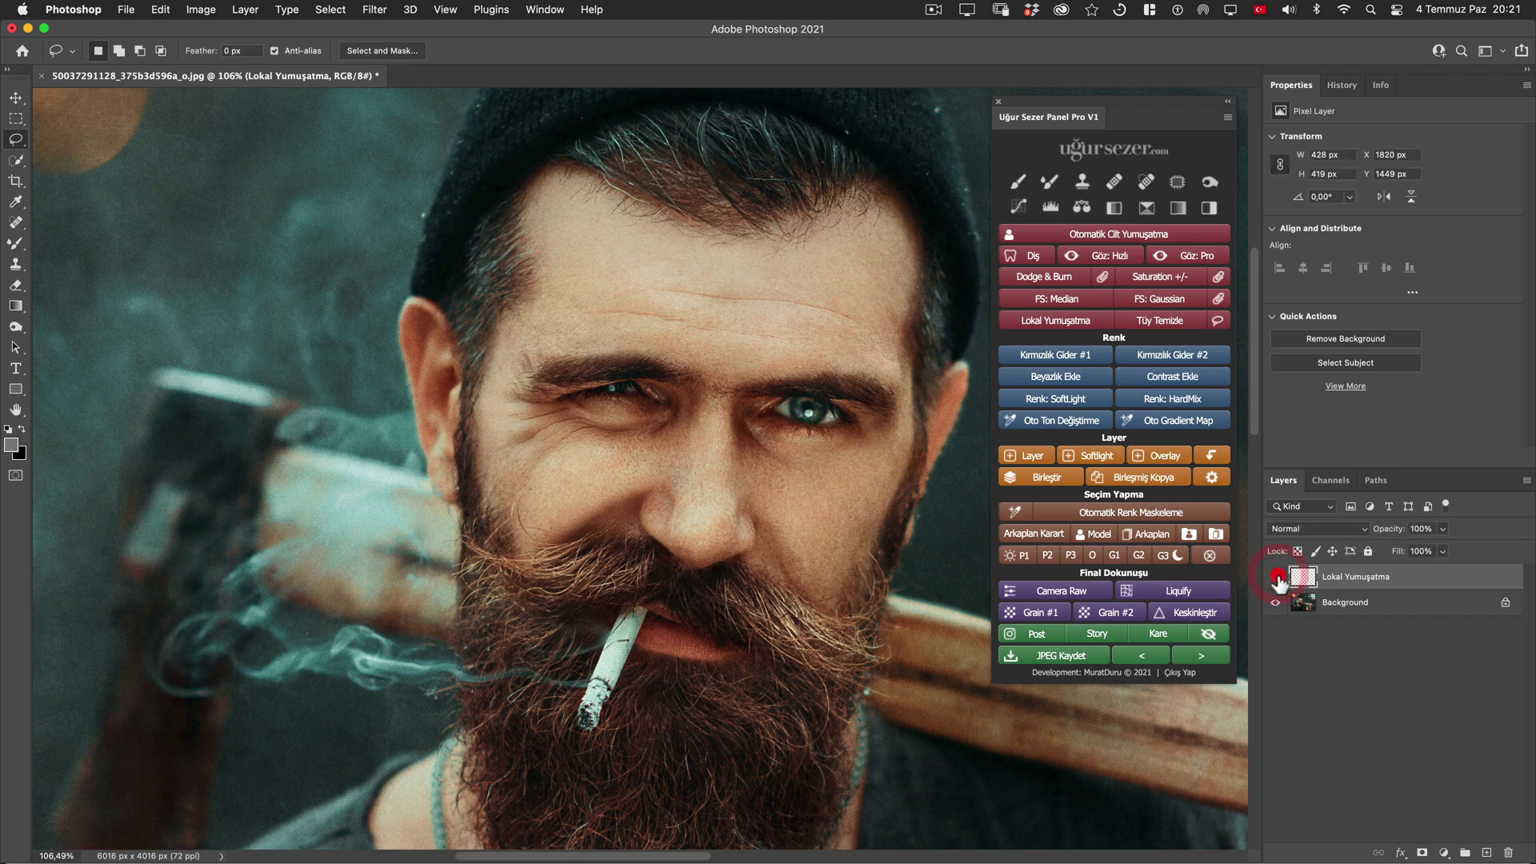
Zoom into the face and hide the Background layer to see only the cheek and under-eye patches
scroll(714, 422, up, 1)
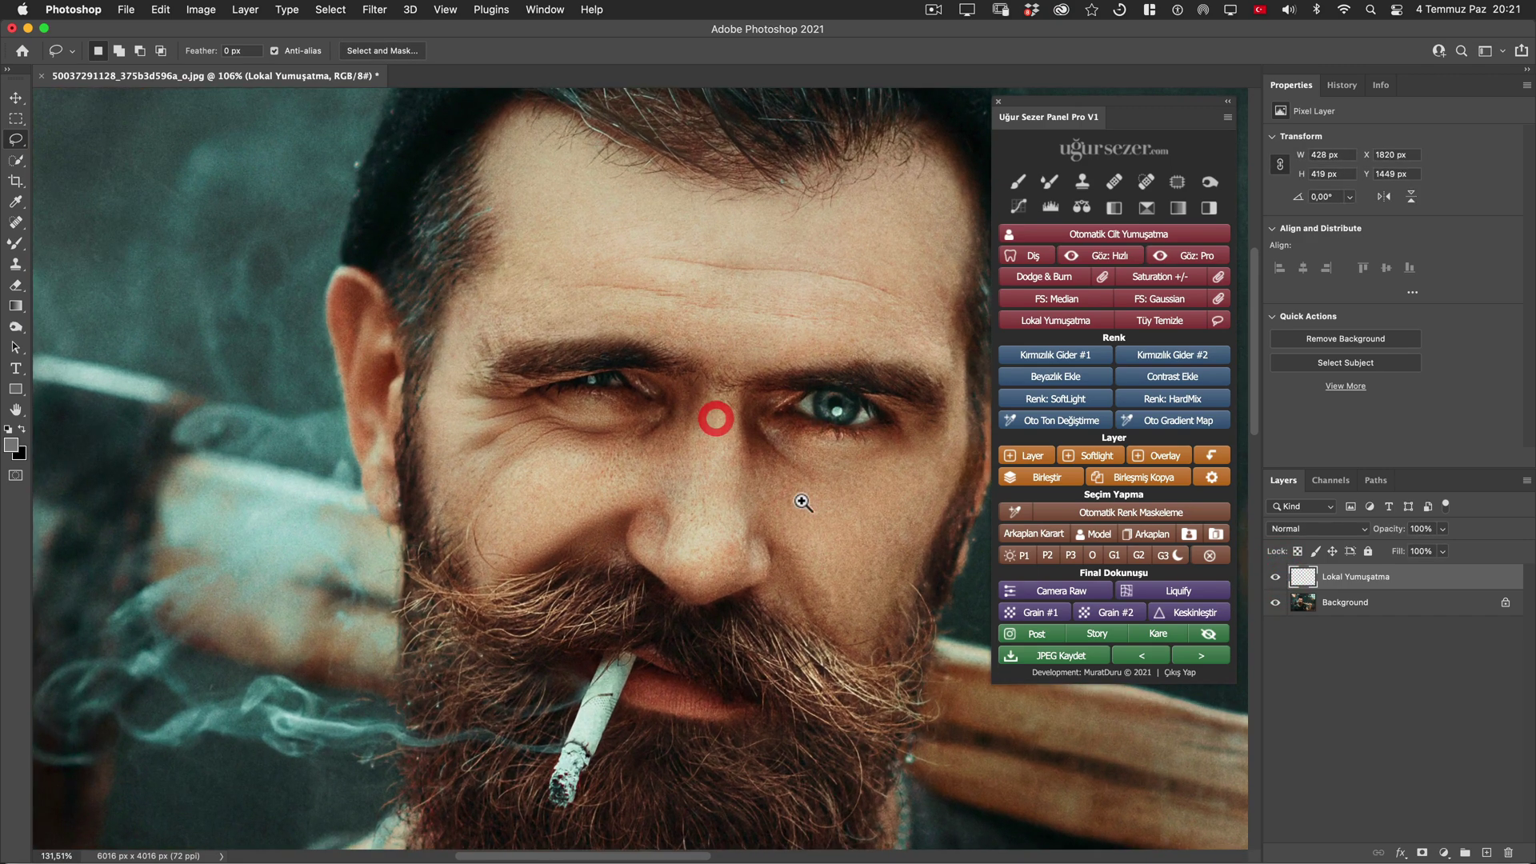
scroll(715, 421, up, 1)
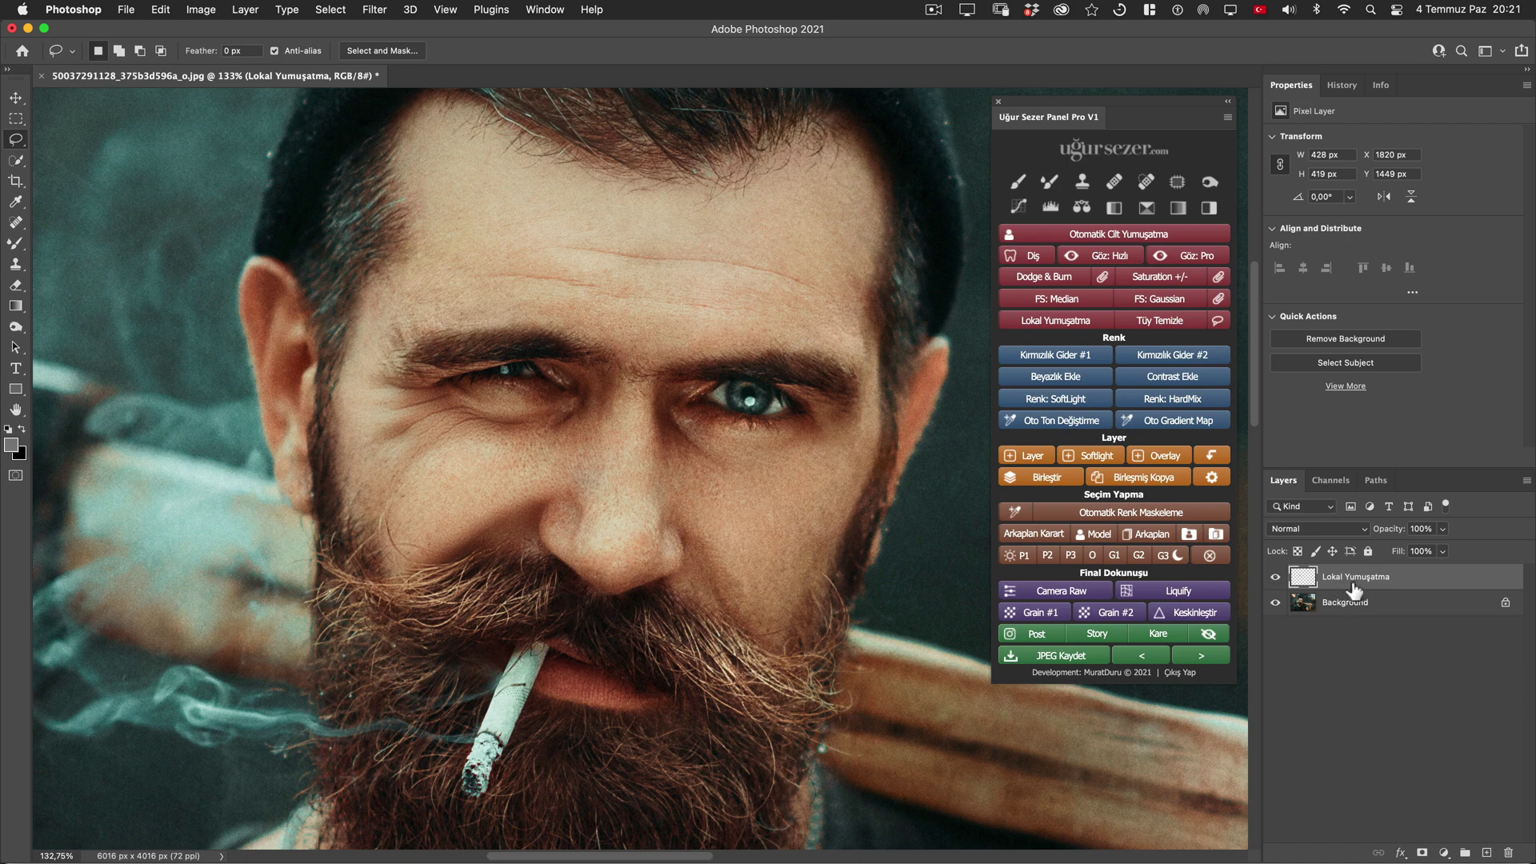
click(1275, 602)
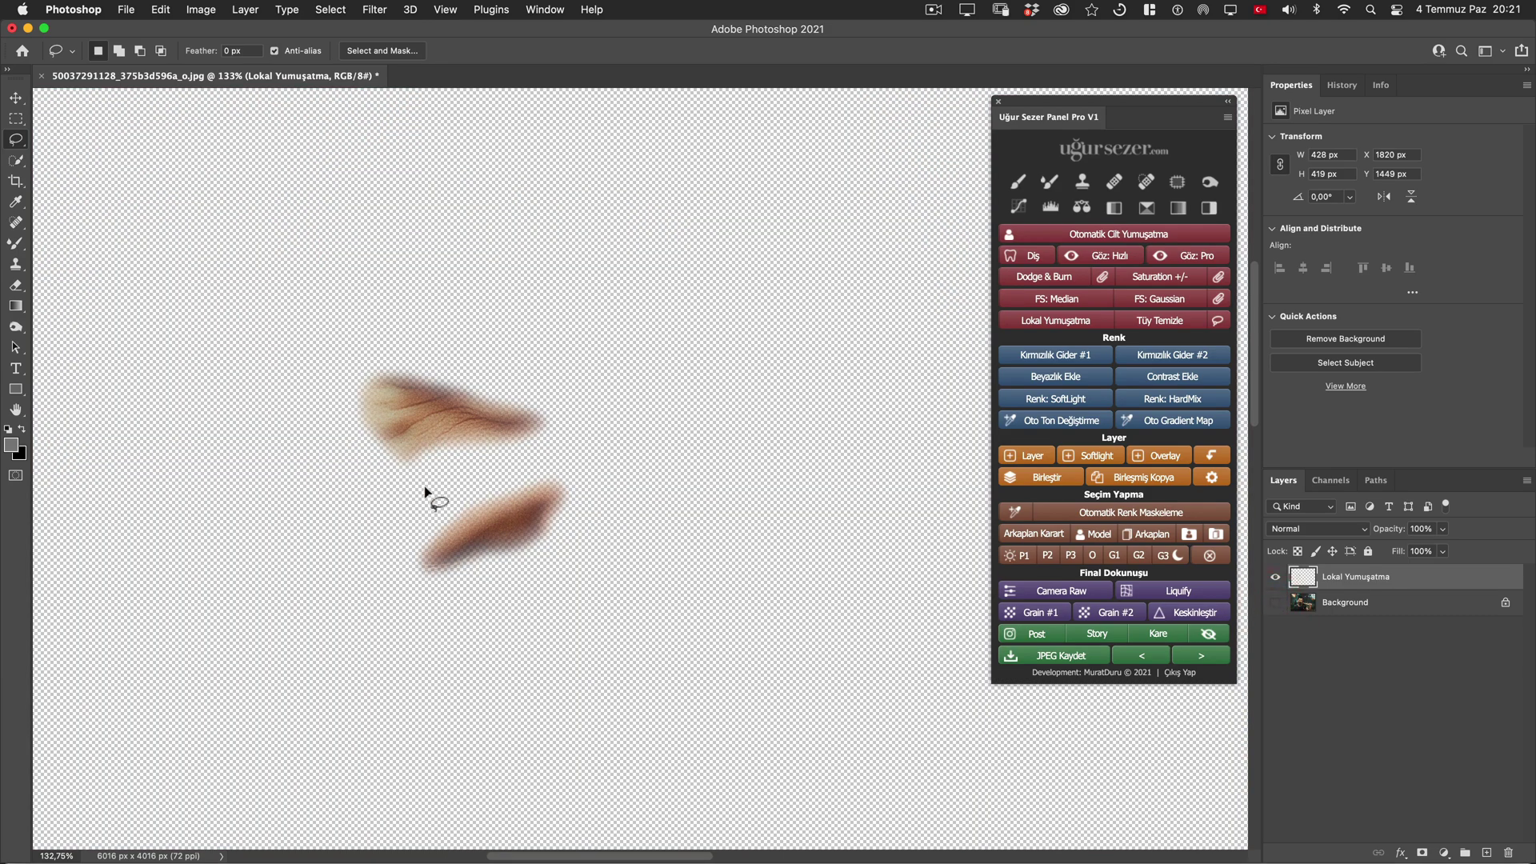
Show Background again, add the Grain #1 overlay layer, and collapse its Smart Filters
click(1276, 603)
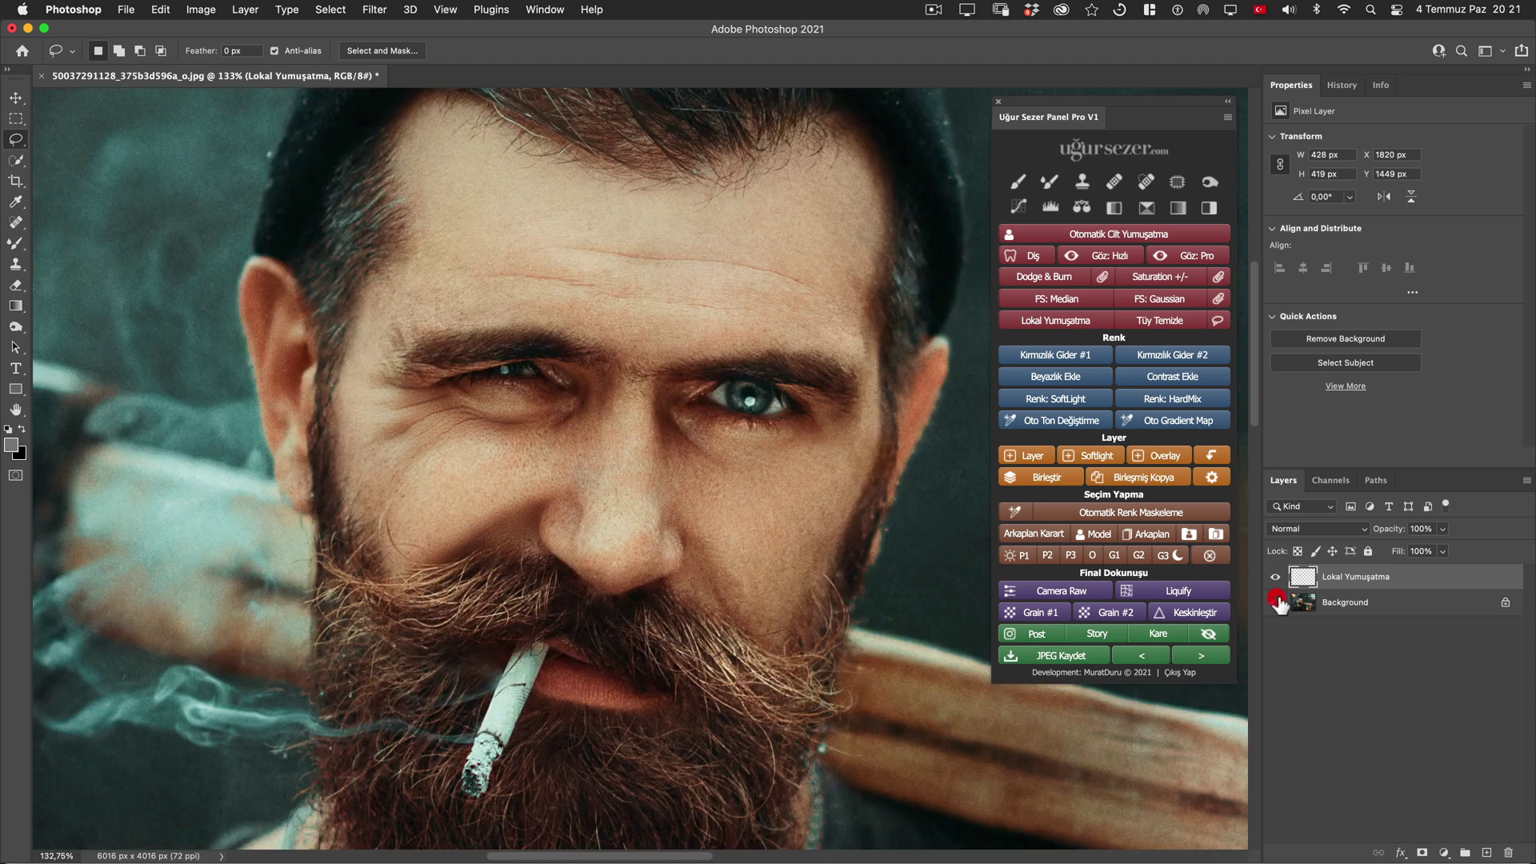
click(1046, 615)
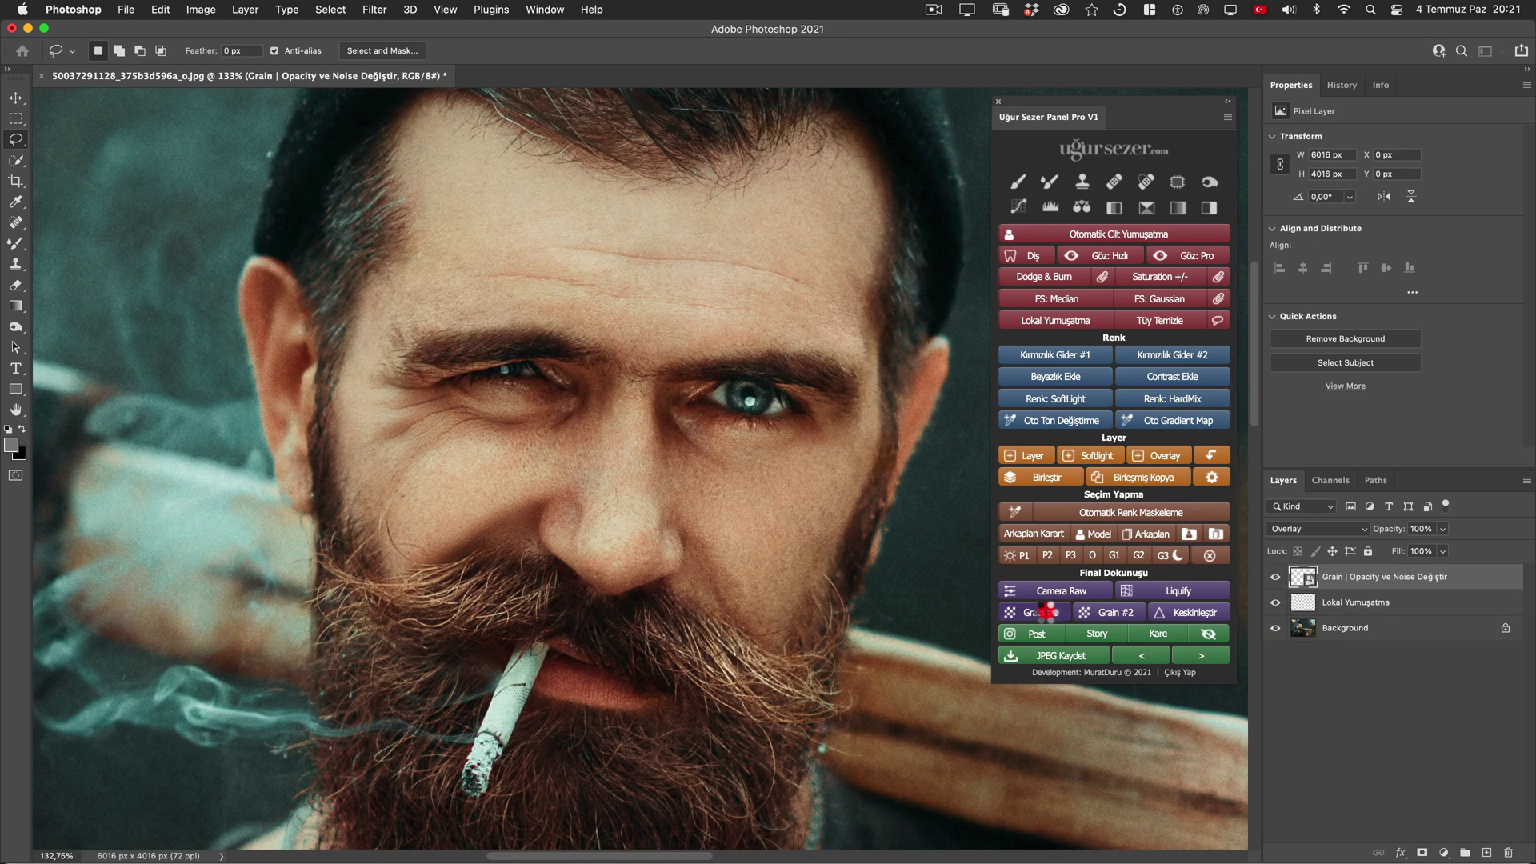
click(1213, 455)
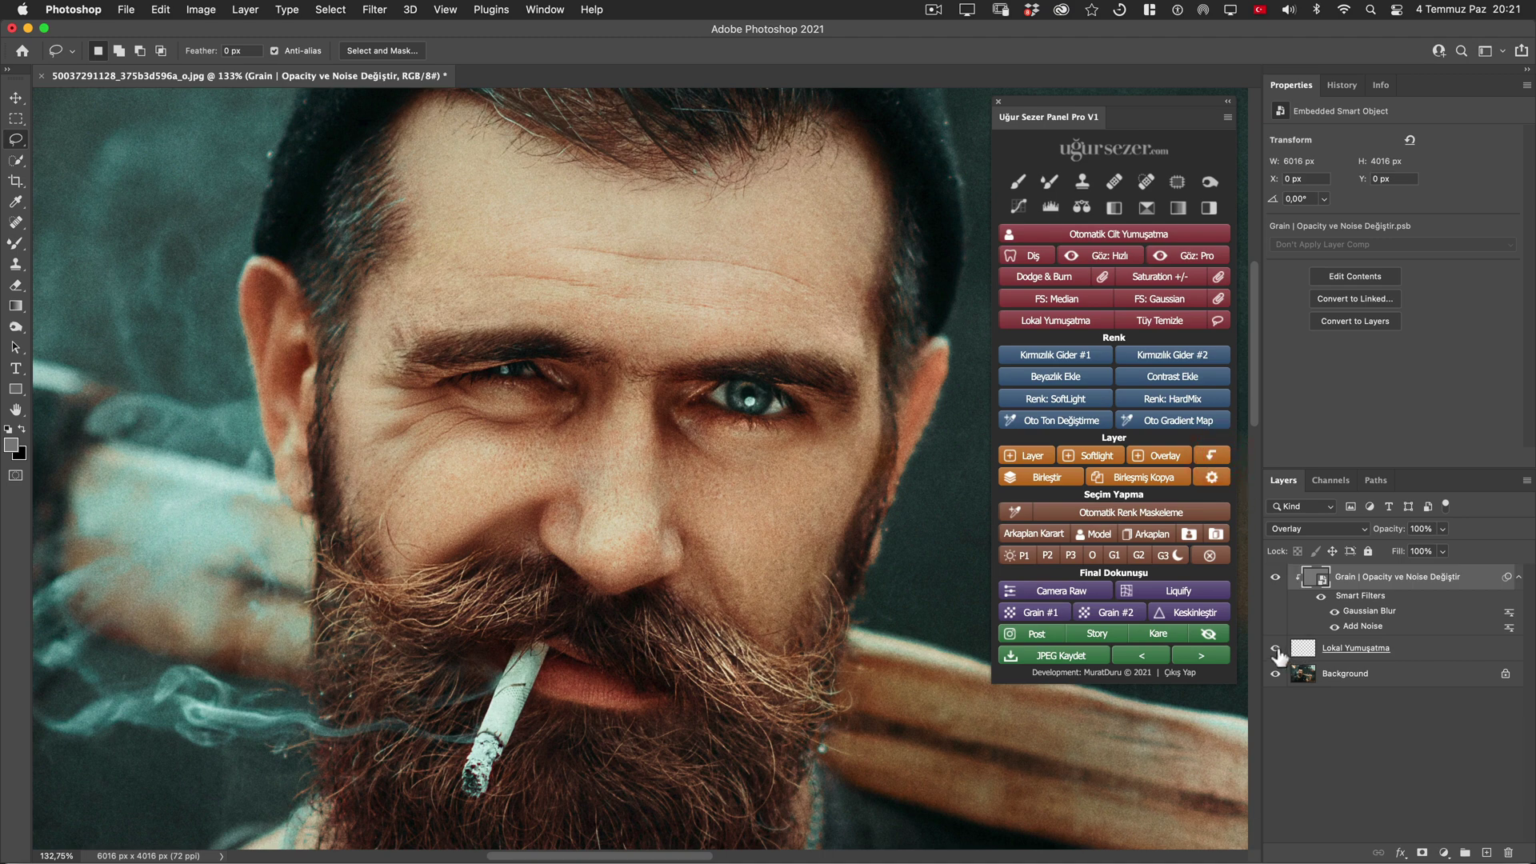
click(1518, 578)
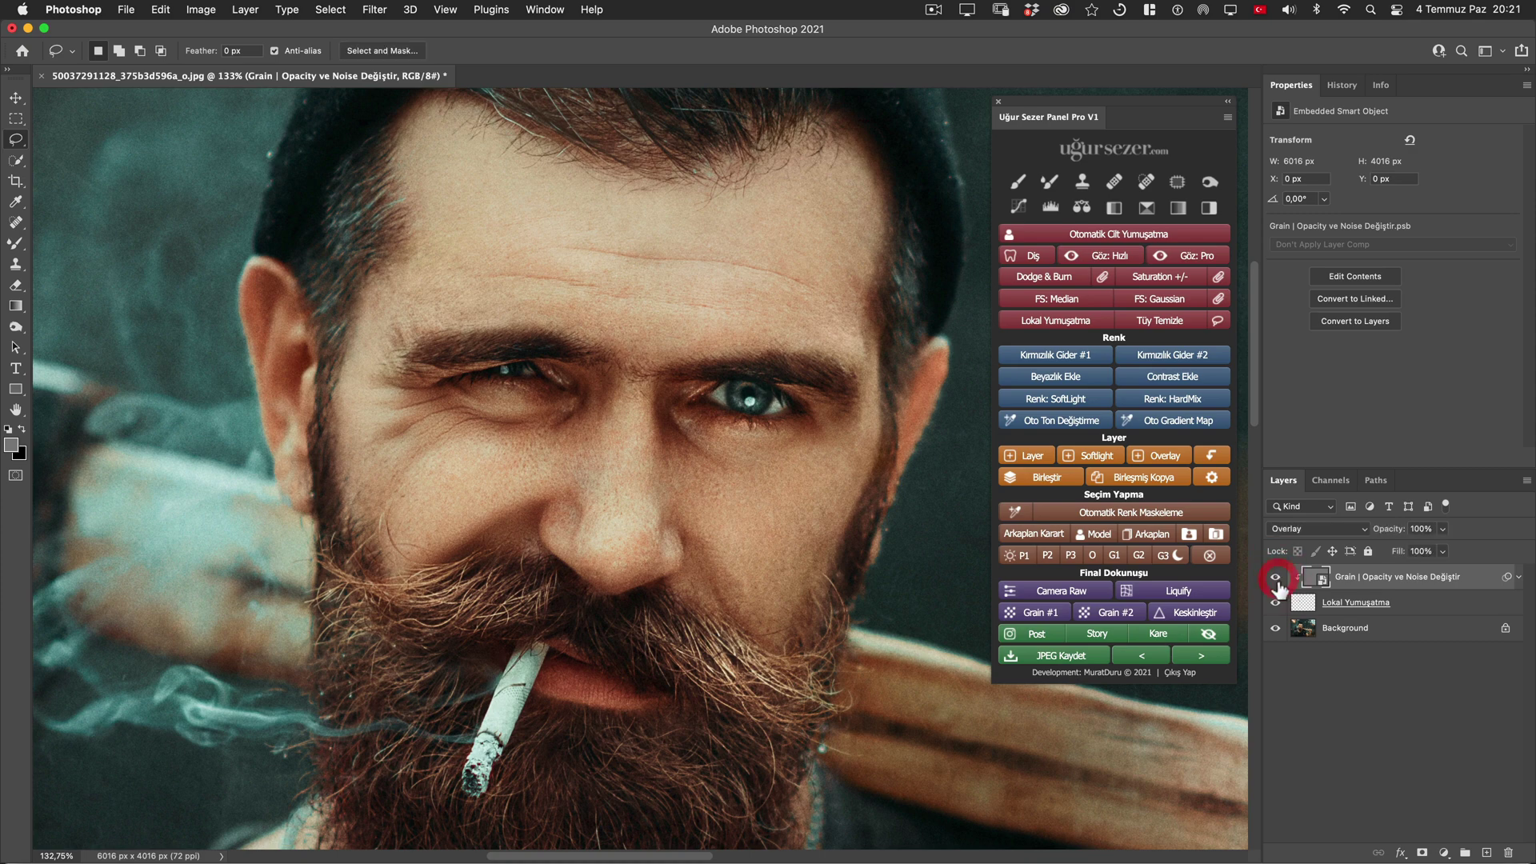
click(1276, 603)
scroll(749, 444, down, 3)
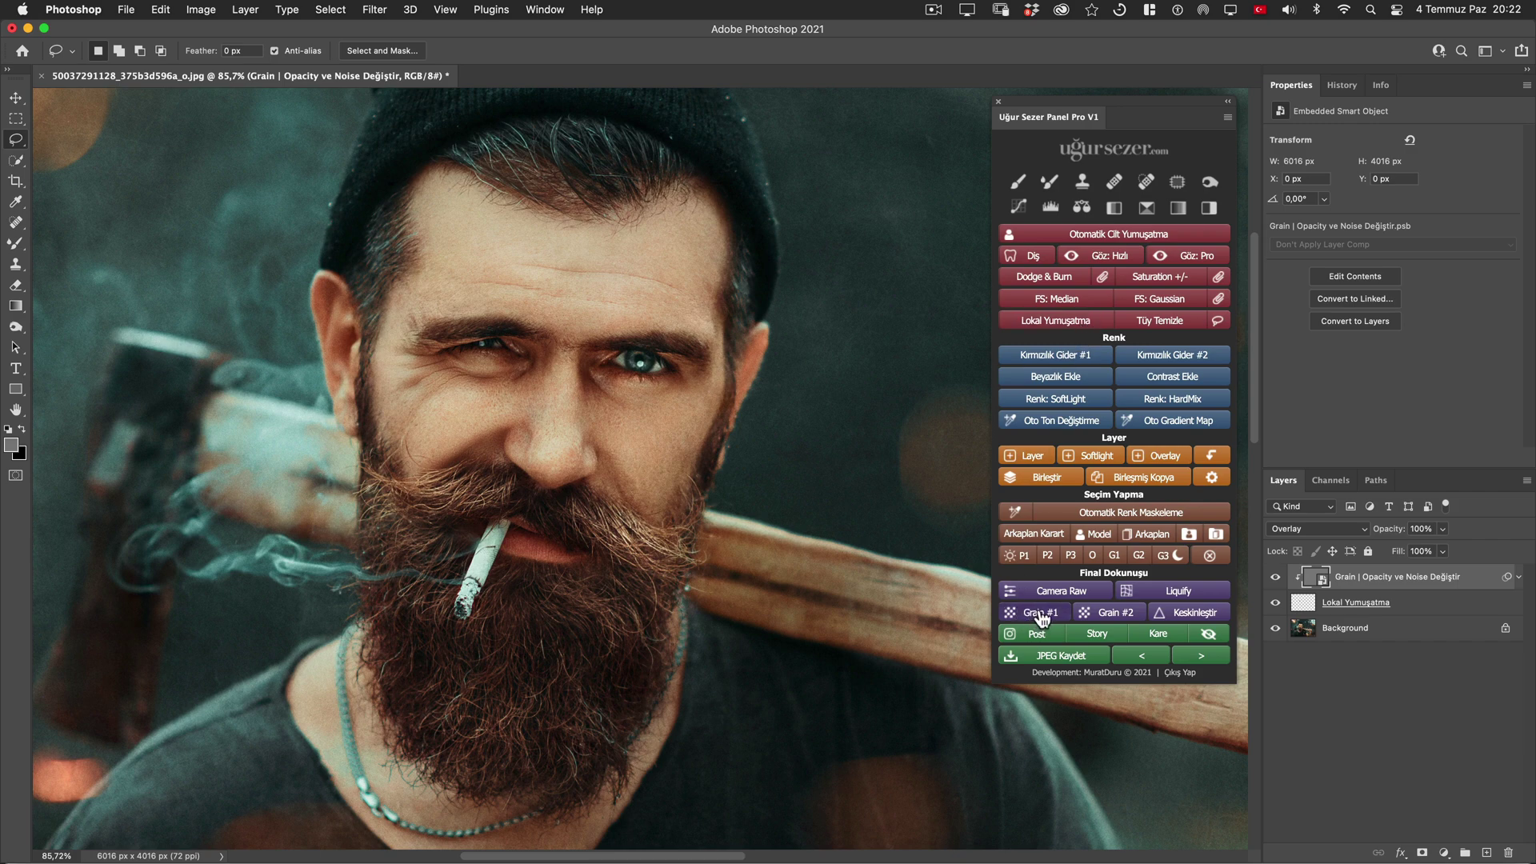
click(1276, 602)
key(h)
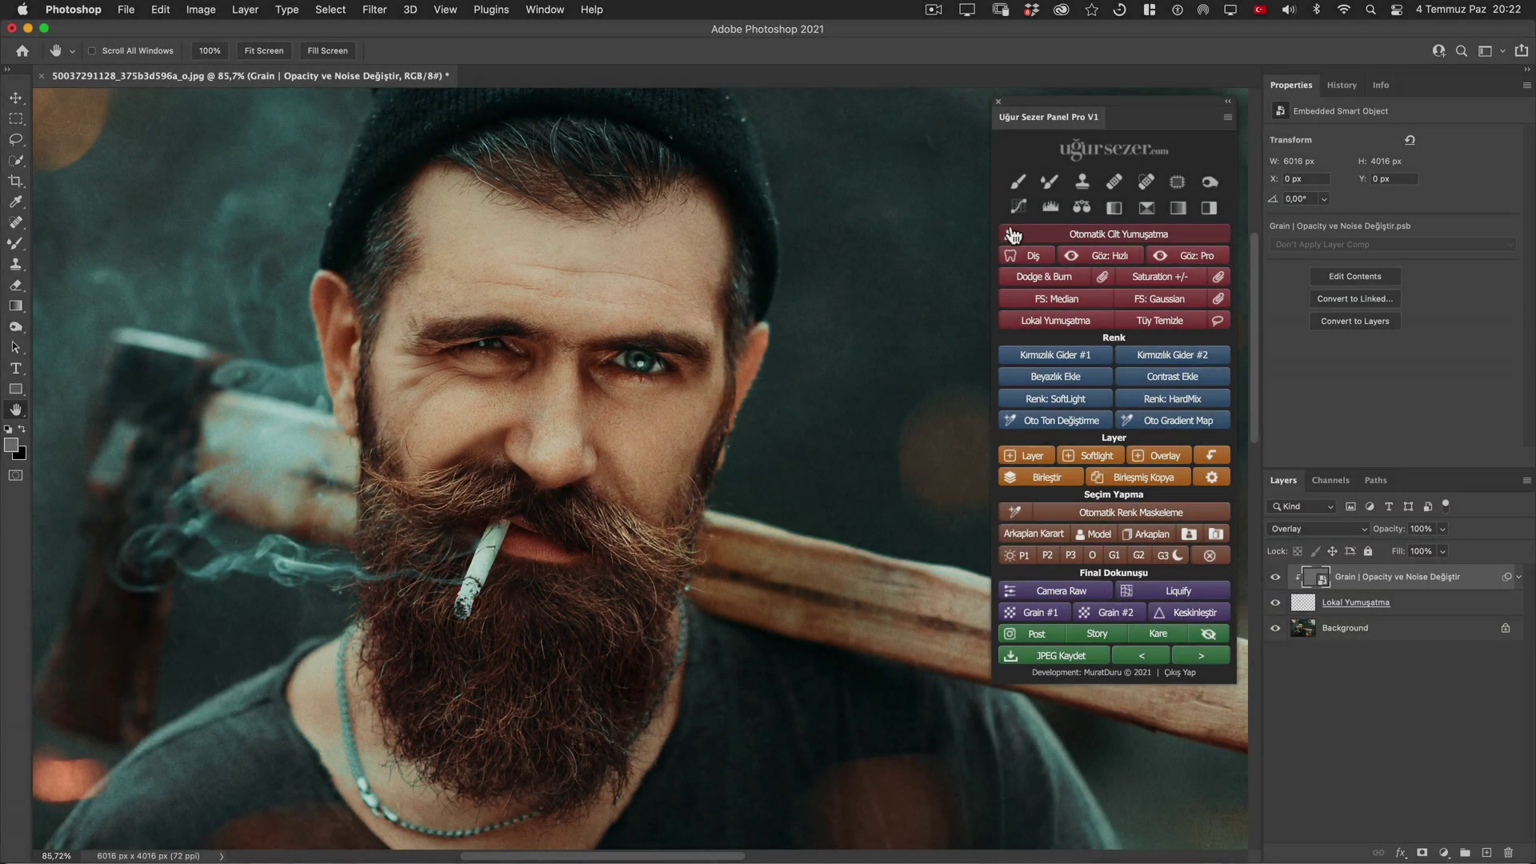
drag(668, 462, 683, 499)
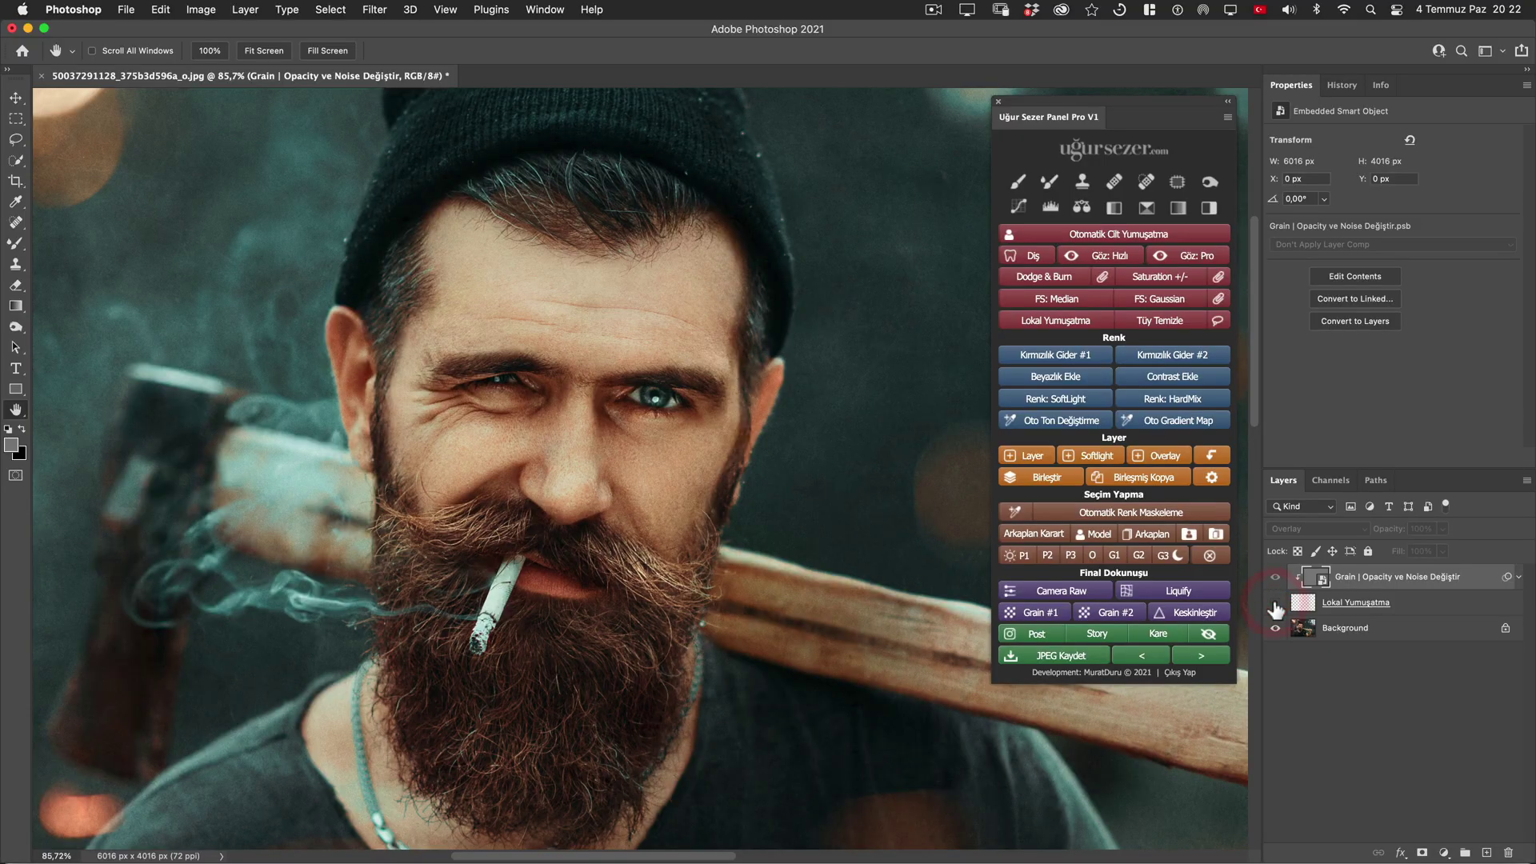
click(1276, 604)
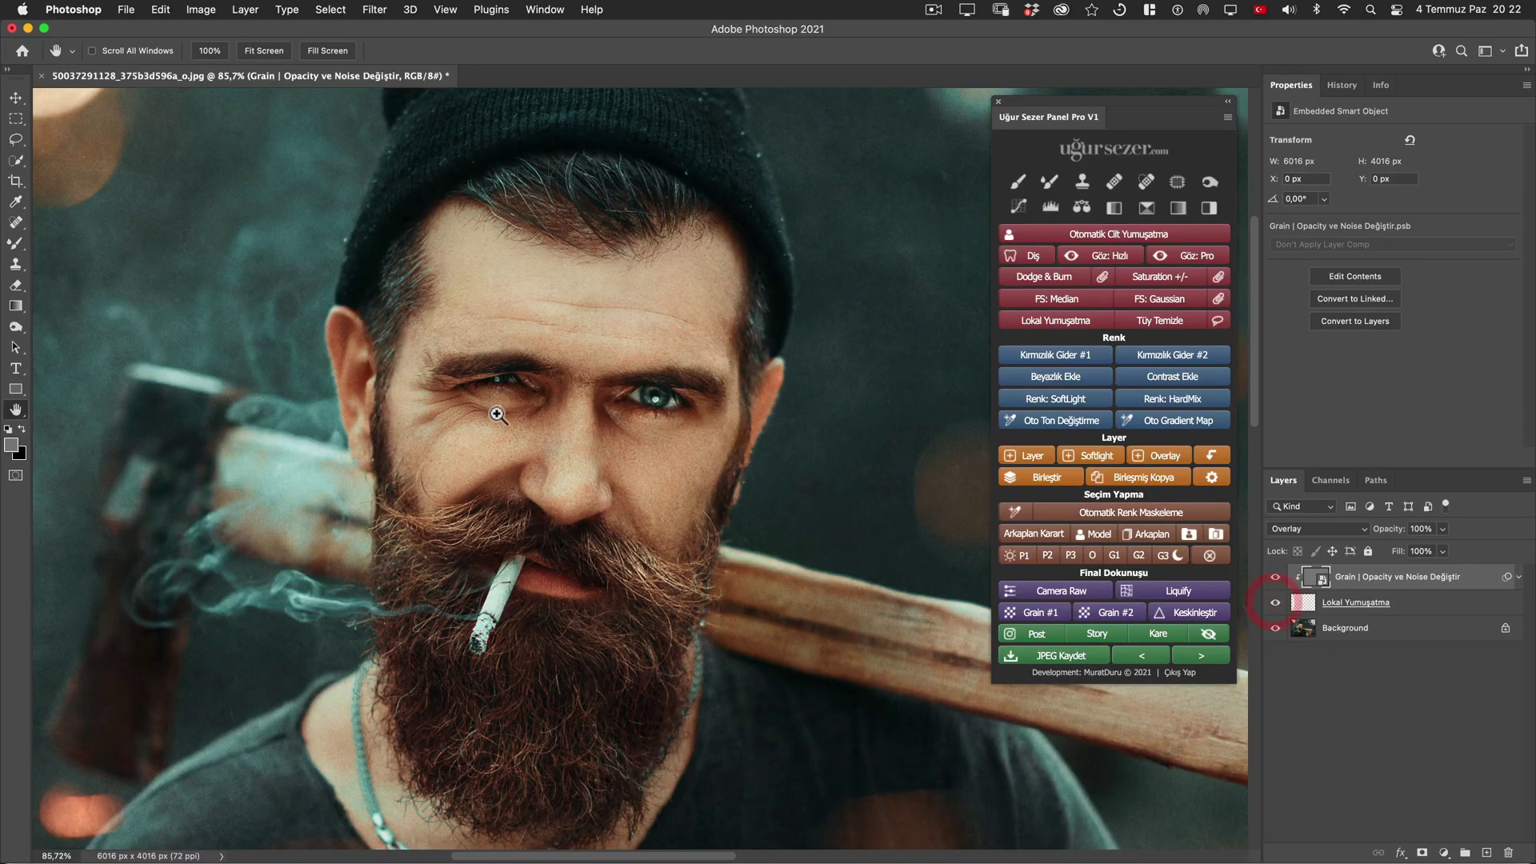
drag(496, 414, 542, 411)
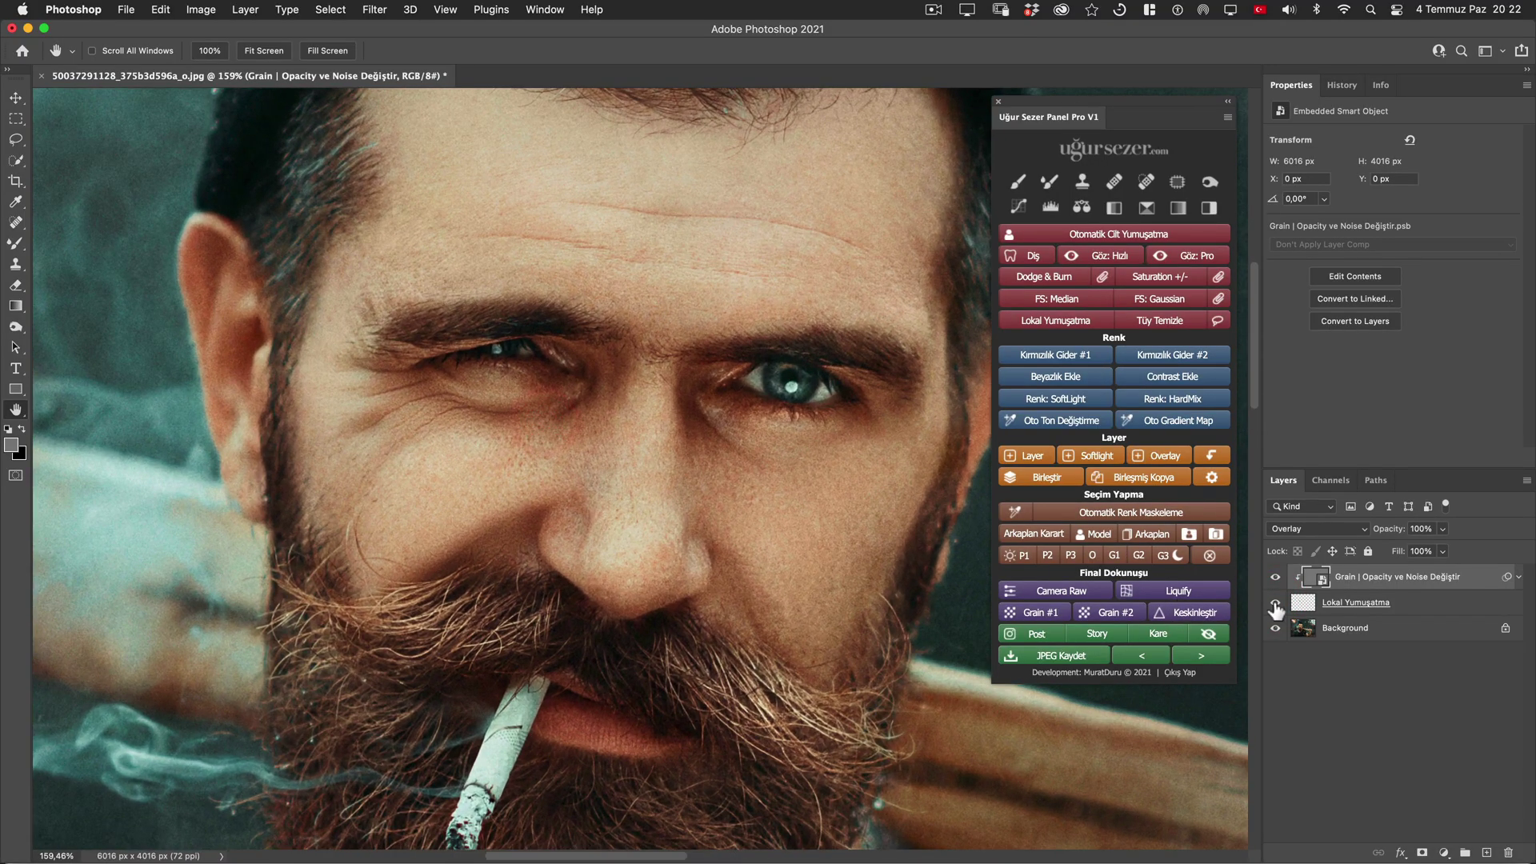
click(1275, 603)
click(1276, 604)
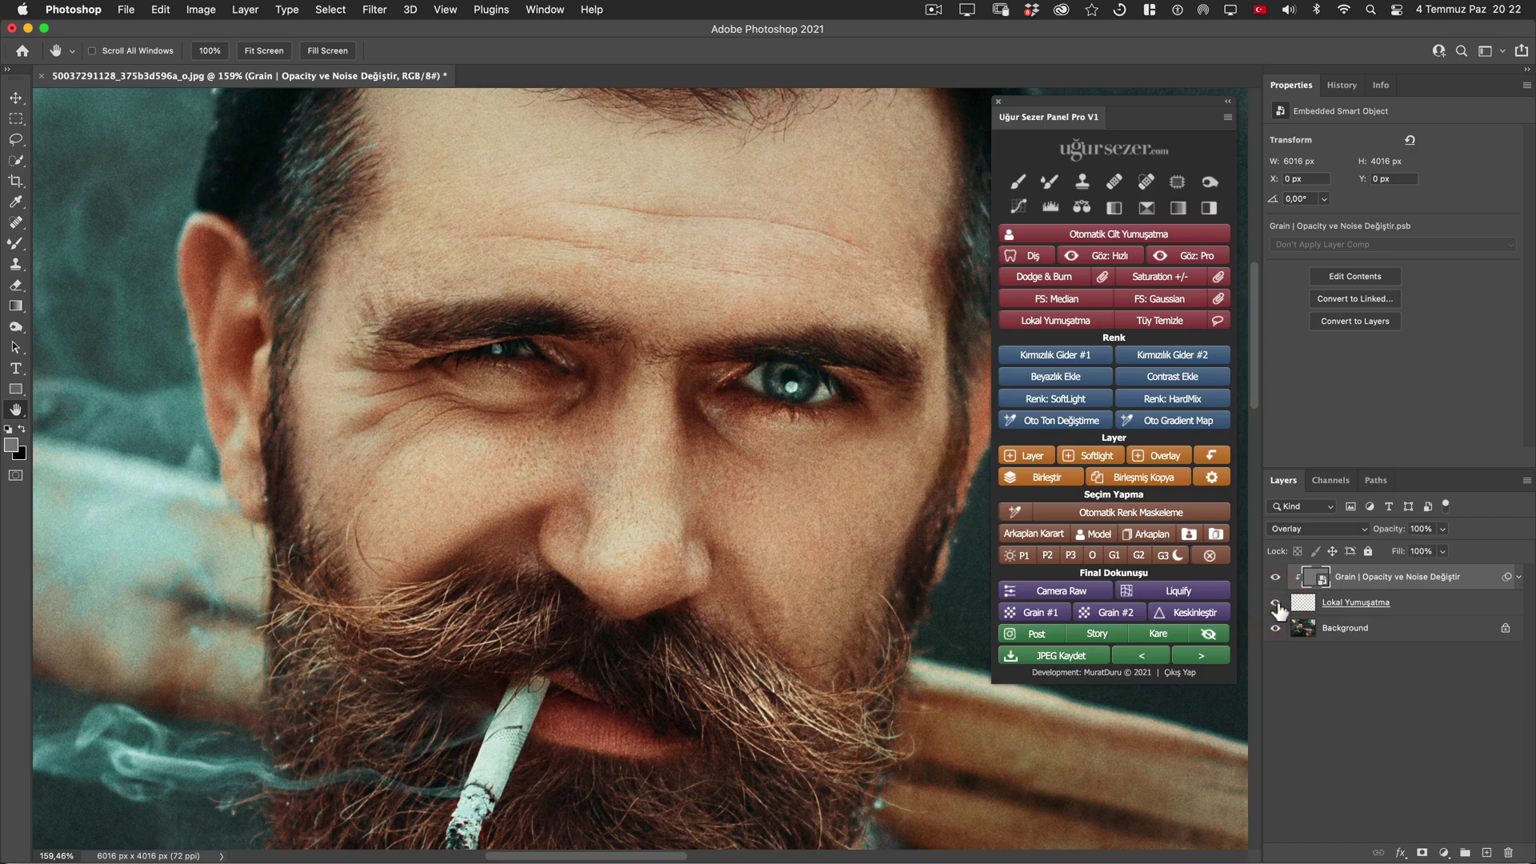